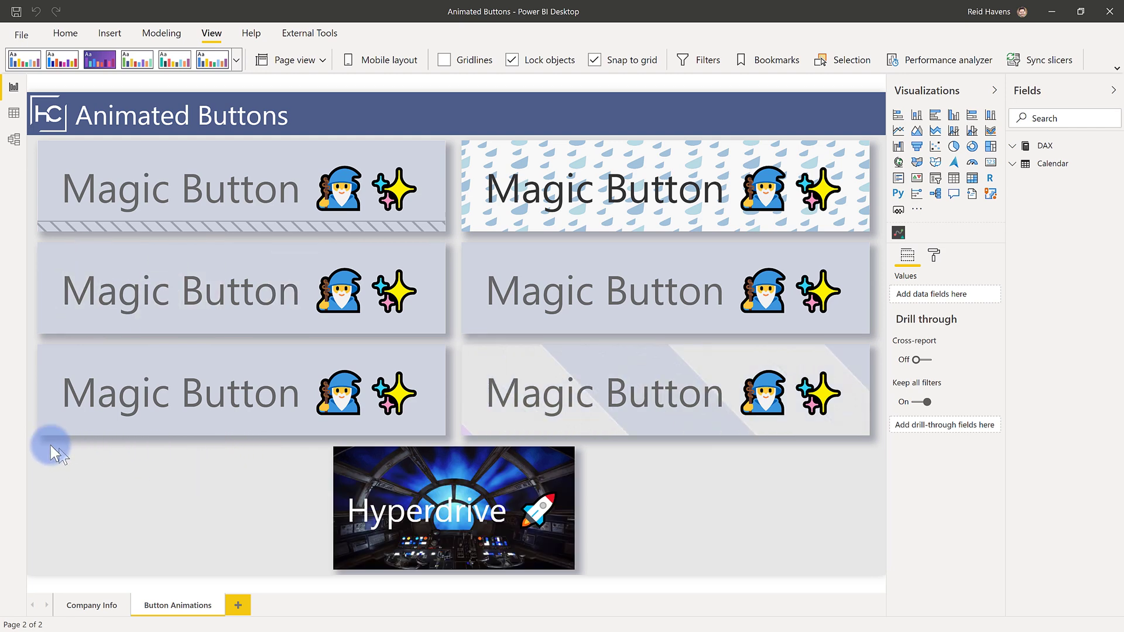
# - Show the top-left Magic Button's On hover fill, which uses Animated Bottom.gif at 50% transparency
pyautogui.click(130, 172)
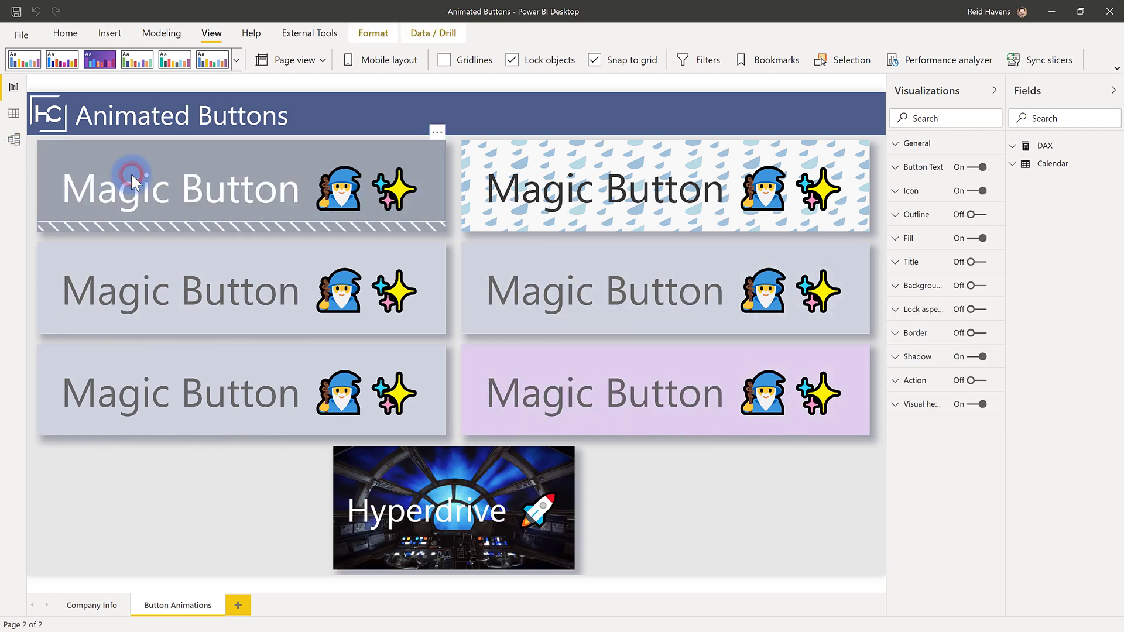
pyautogui.click(909, 238)
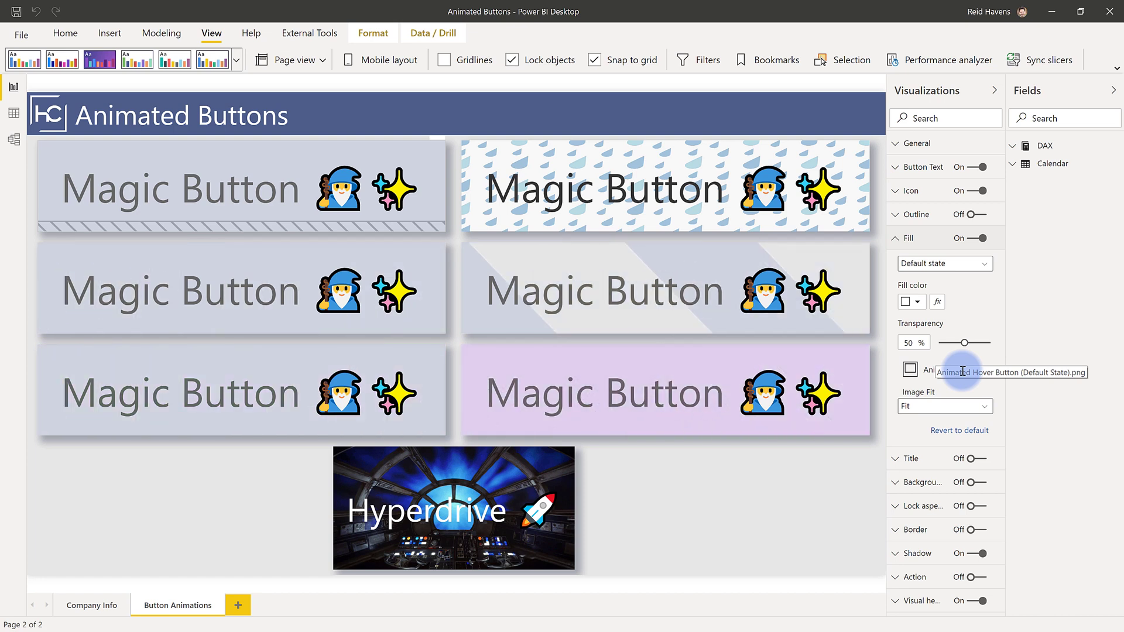
pyautogui.click(939, 264)
pyautogui.click(945, 294)
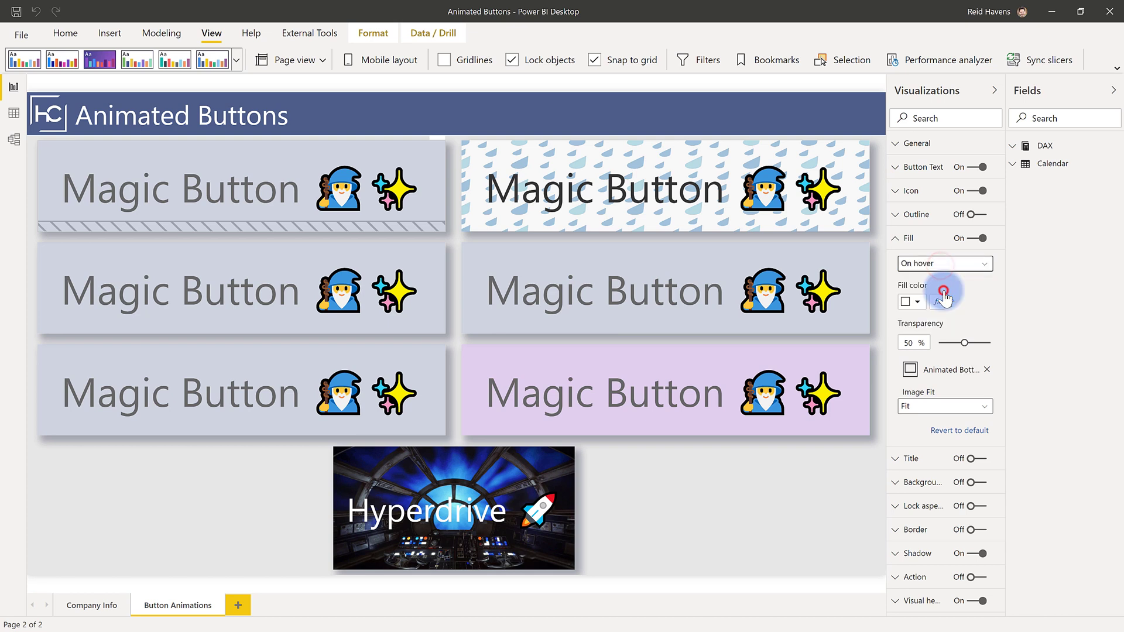
# - Preview the hover and pressed animations of each Magic Button on the page
pyautogui.click(158, 189)
pyautogui.click(158, 189)
pyautogui.click(158, 191)
pyautogui.click(158, 188)
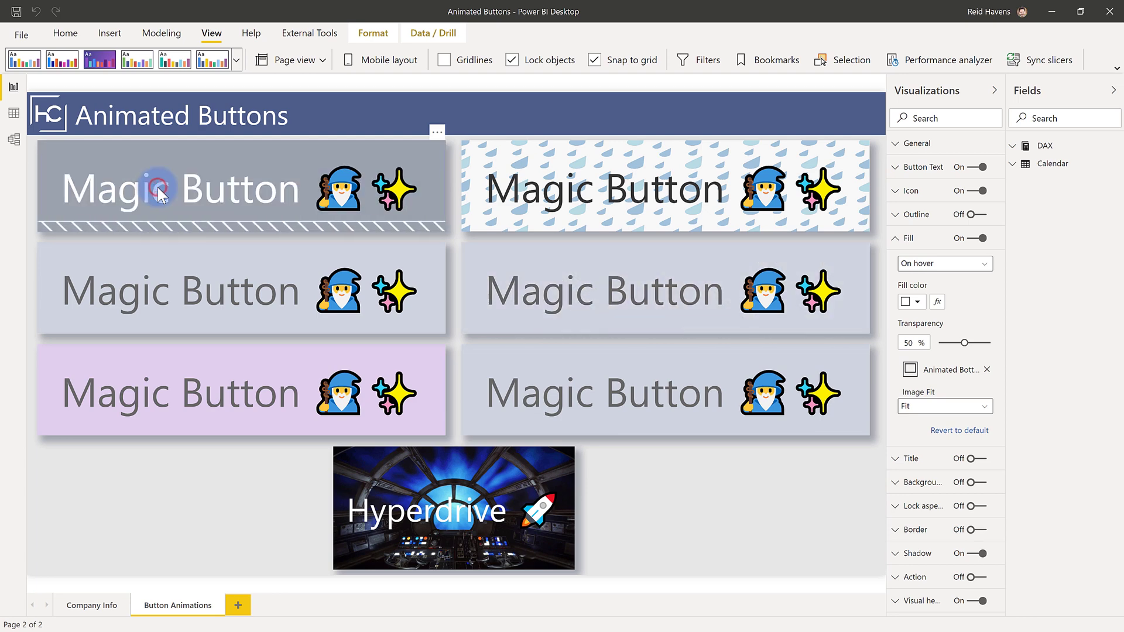
pyautogui.click(284, 193)
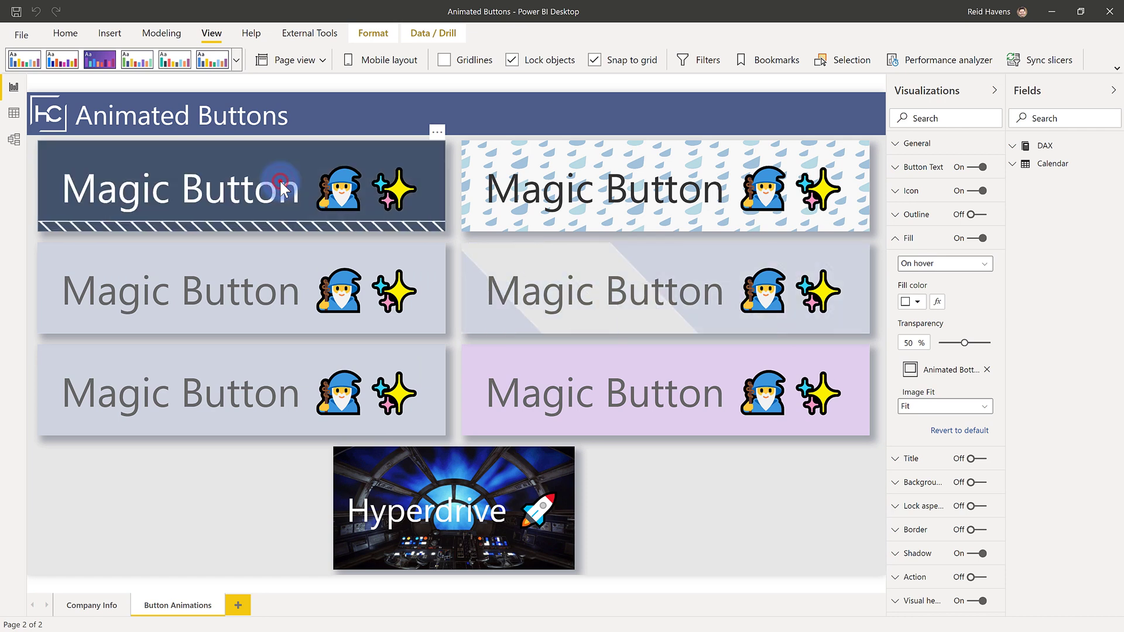
pyautogui.click(575, 276)
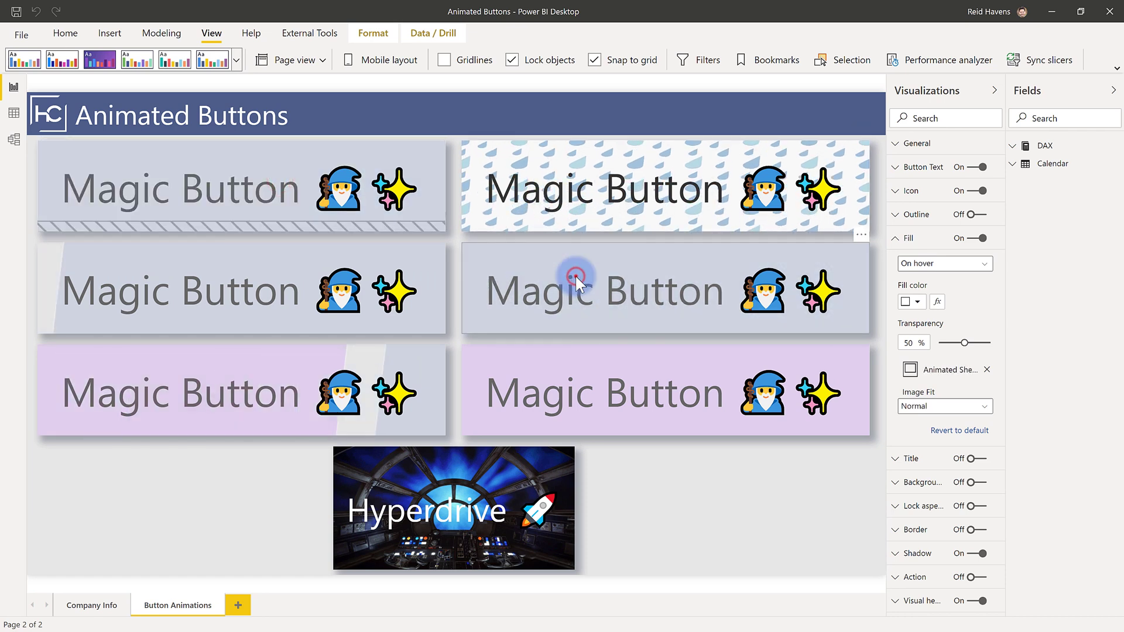
pyautogui.click(301, 276)
pyautogui.click(327, 379)
pyautogui.click(545, 387)
pyautogui.click(356, 201)
pyautogui.click(567, 196)
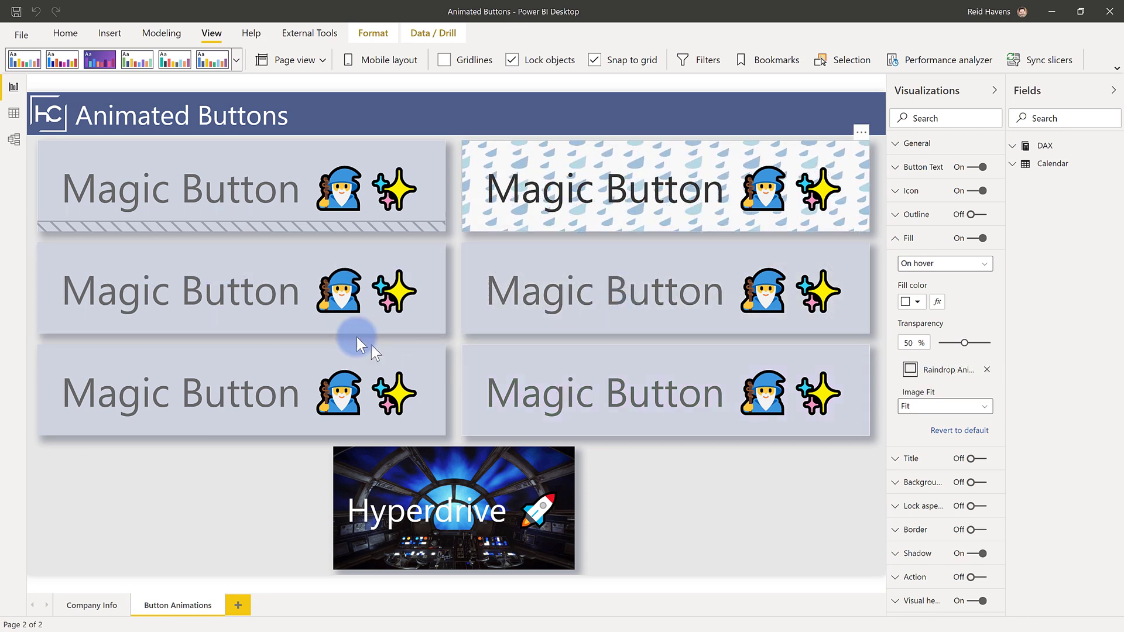
# - Show the middle-left button's Default state fill image, Animated Sheen.gif, and preview its sheen
pyautogui.click(264, 292)
pyautogui.click(981, 263)
pyautogui.click(933, 277)
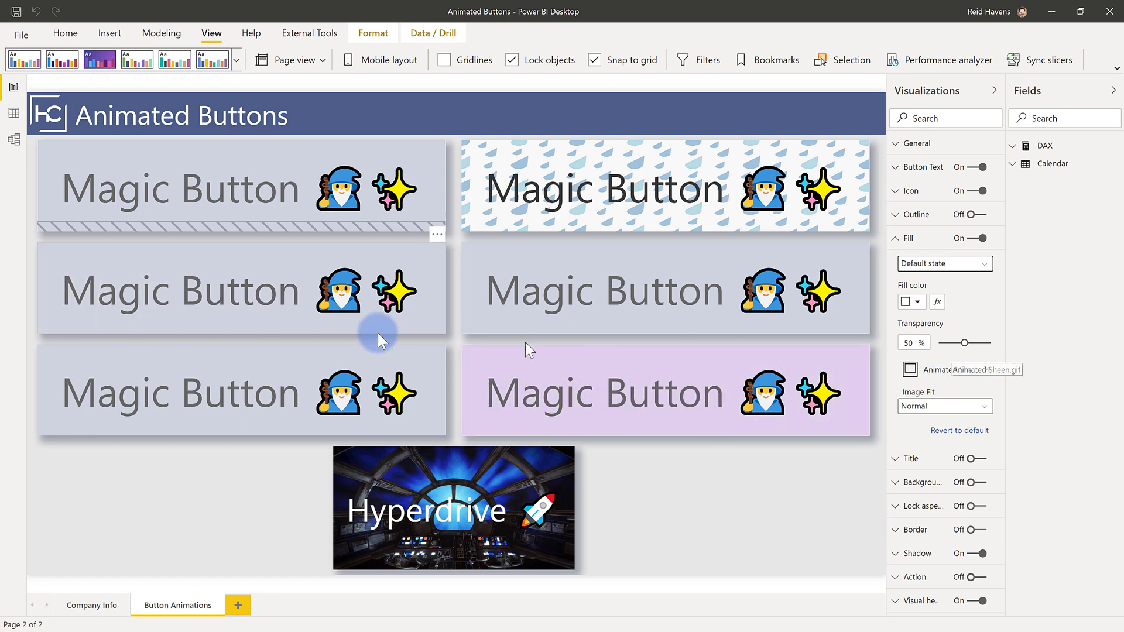
pyautogui.click(202, 270)
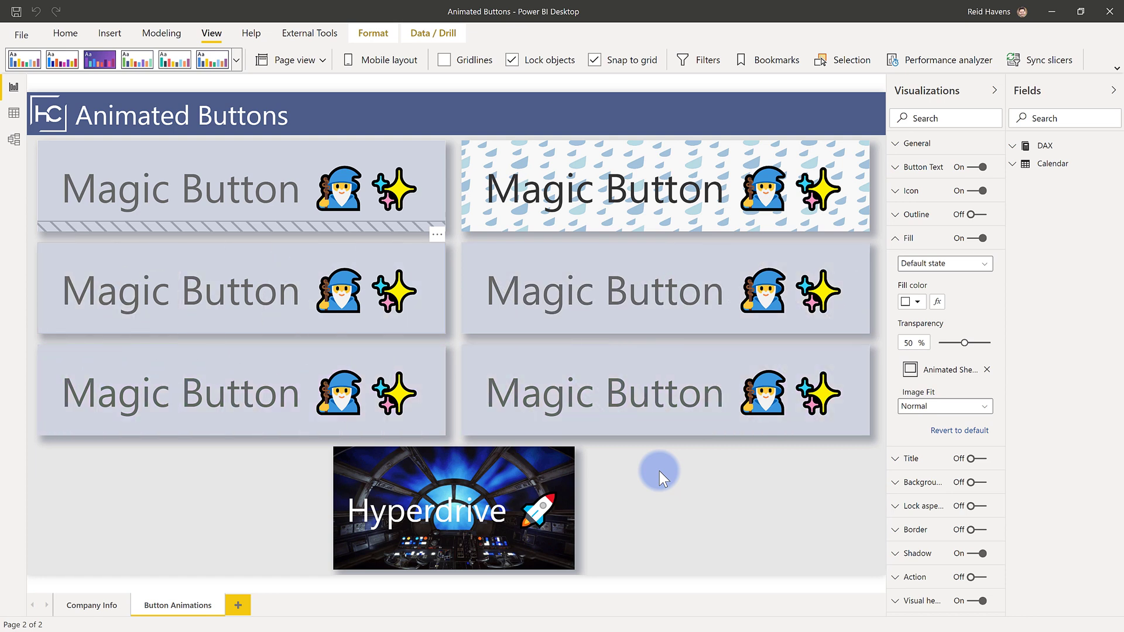
# - Deselect the button by clicking an empty spot on the report canvas
pyautogui.click(668, 486)
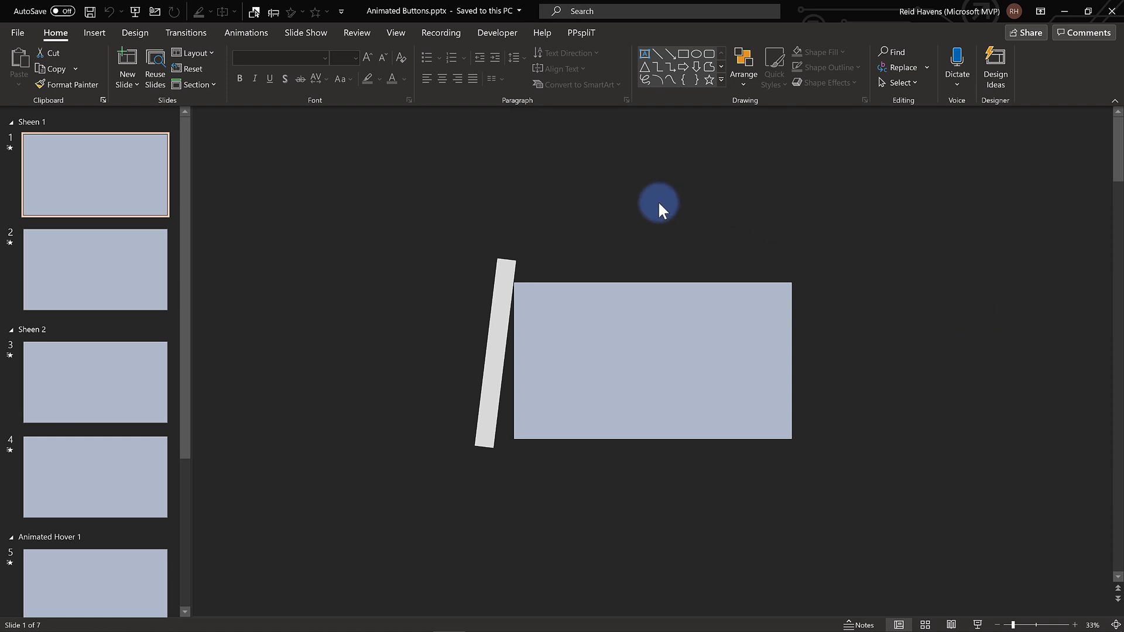
# - On slide 2, select the rectangle and slanted bar to view their applied animations
pyautogui.click(637, 340)
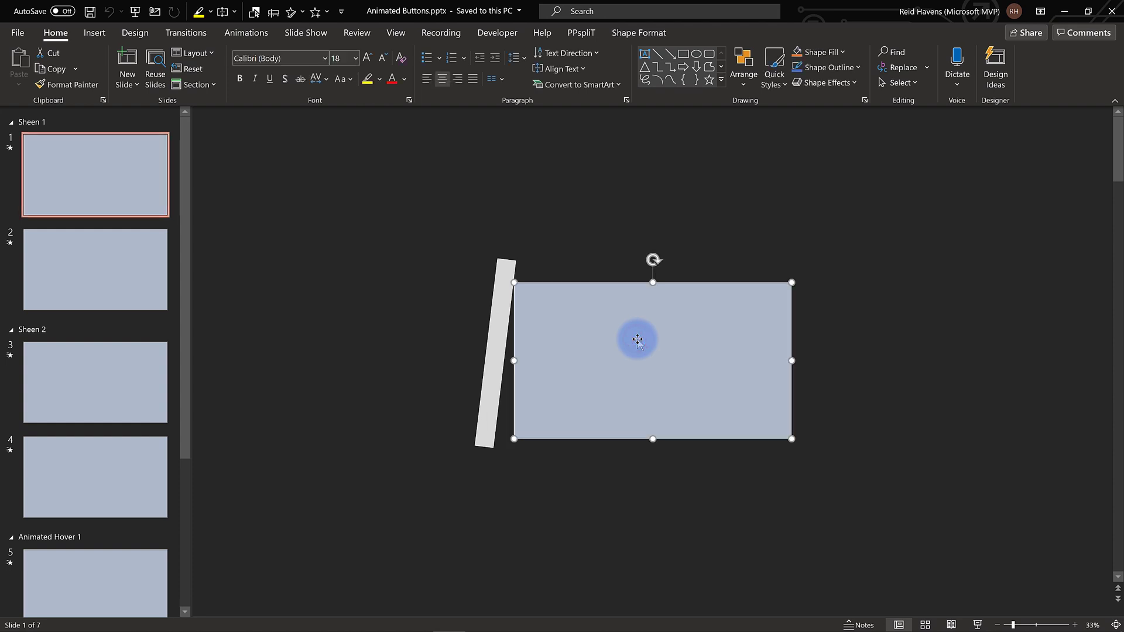
pyautogui.click(504, 266)
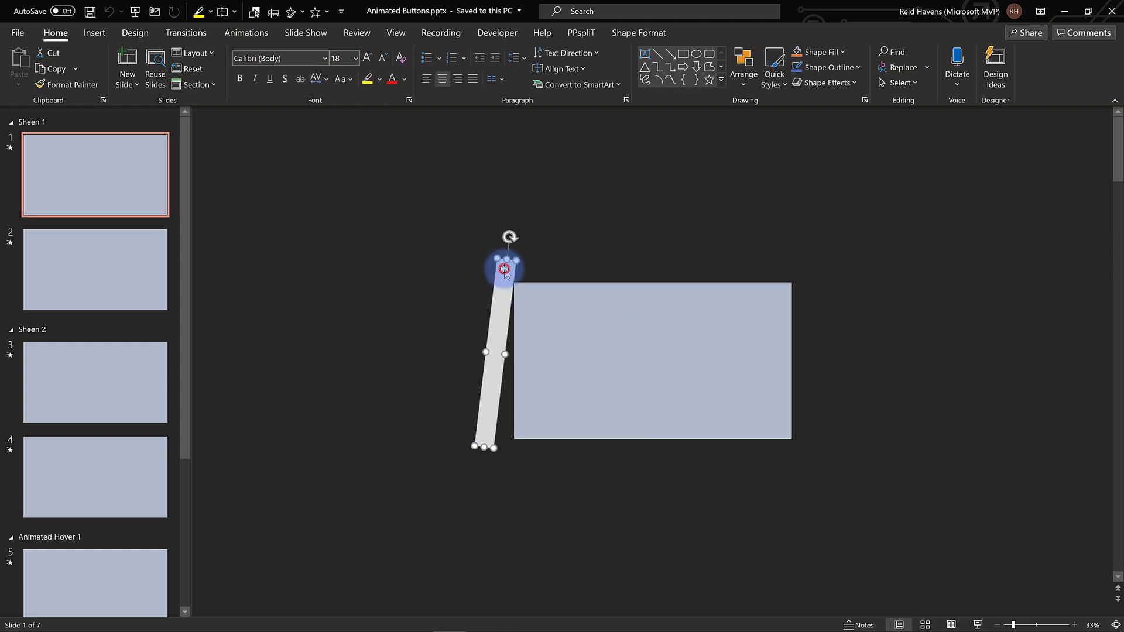
pyautogui.click(230, 34)
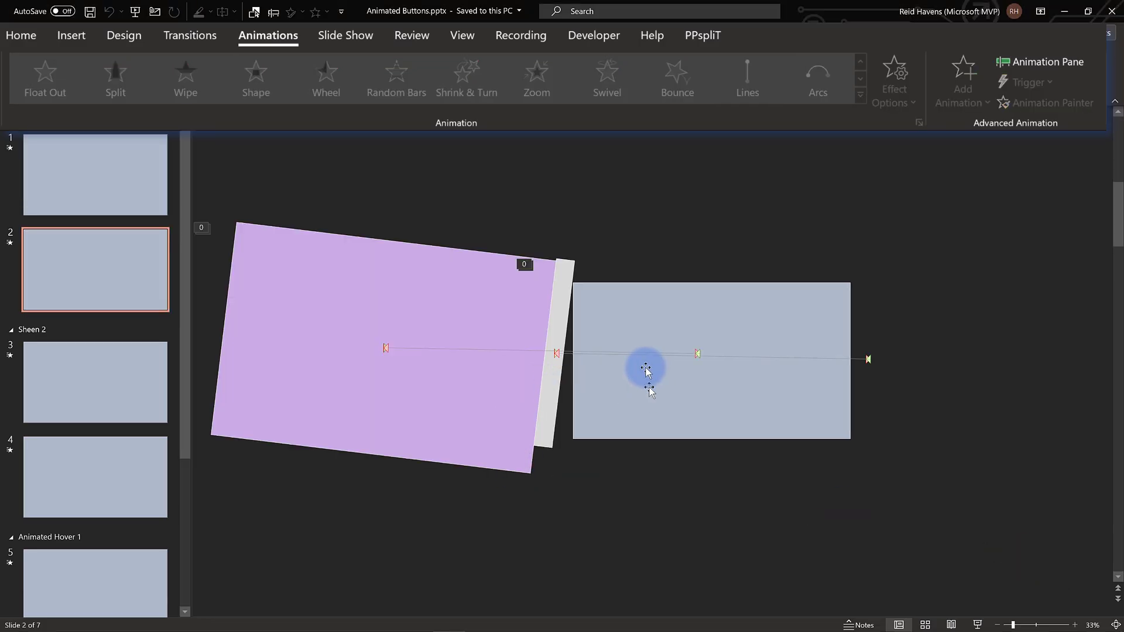
pyautogui.click(560, 302)
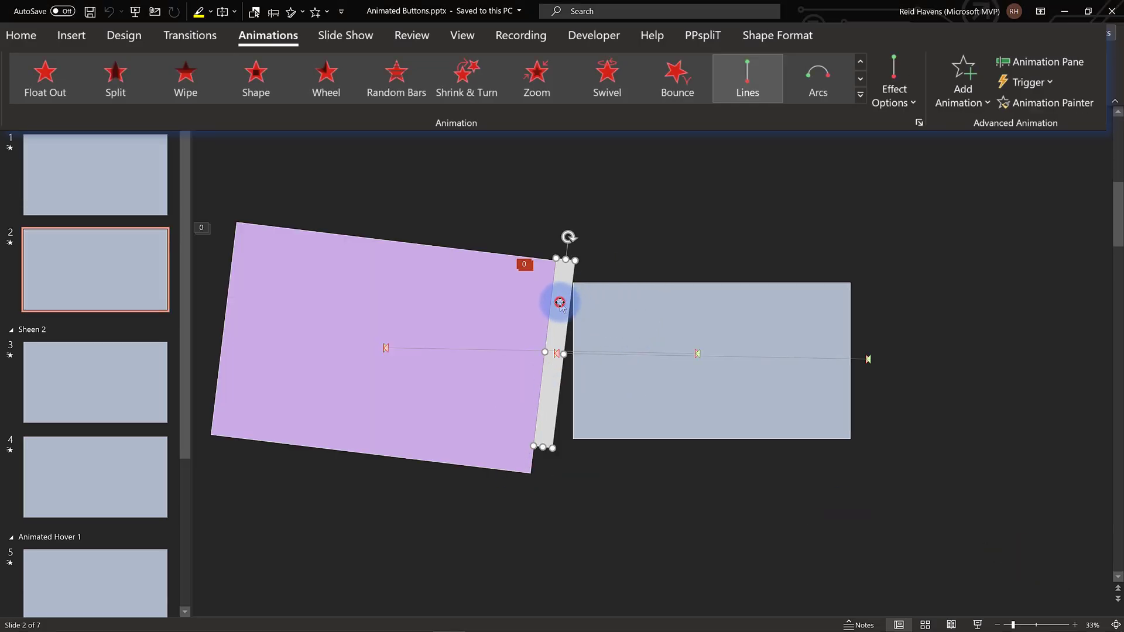
pyautogui.click(484, 301)
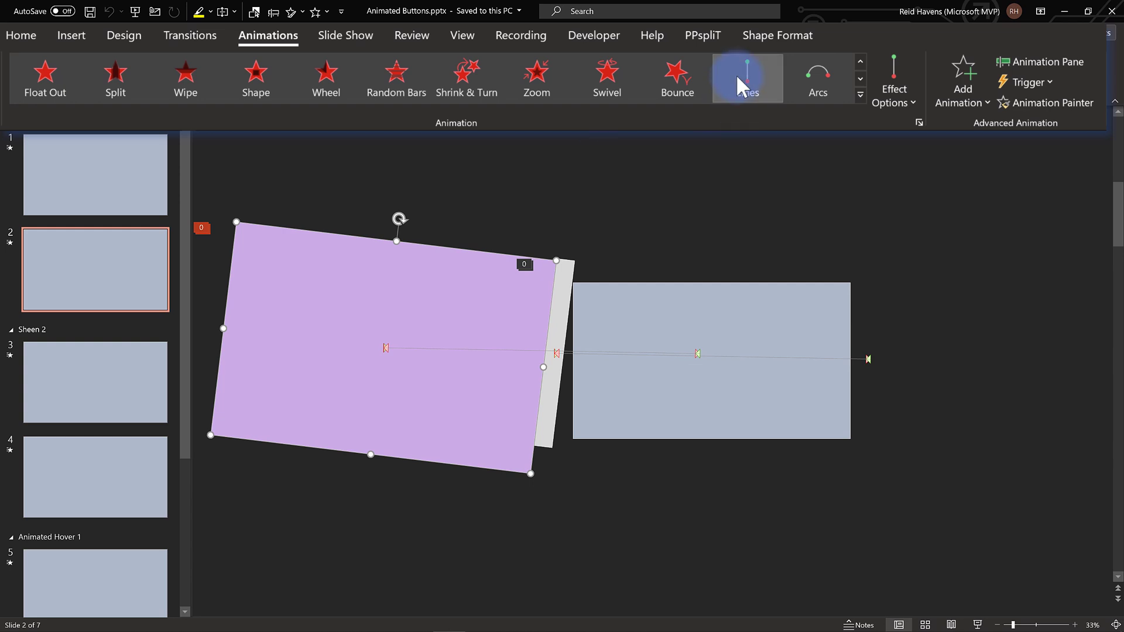
# - Open the Animation Pane and inspect each Rectangle 4 and Rectangle 5 motion path's timing
pyautogui.click(823, 52)
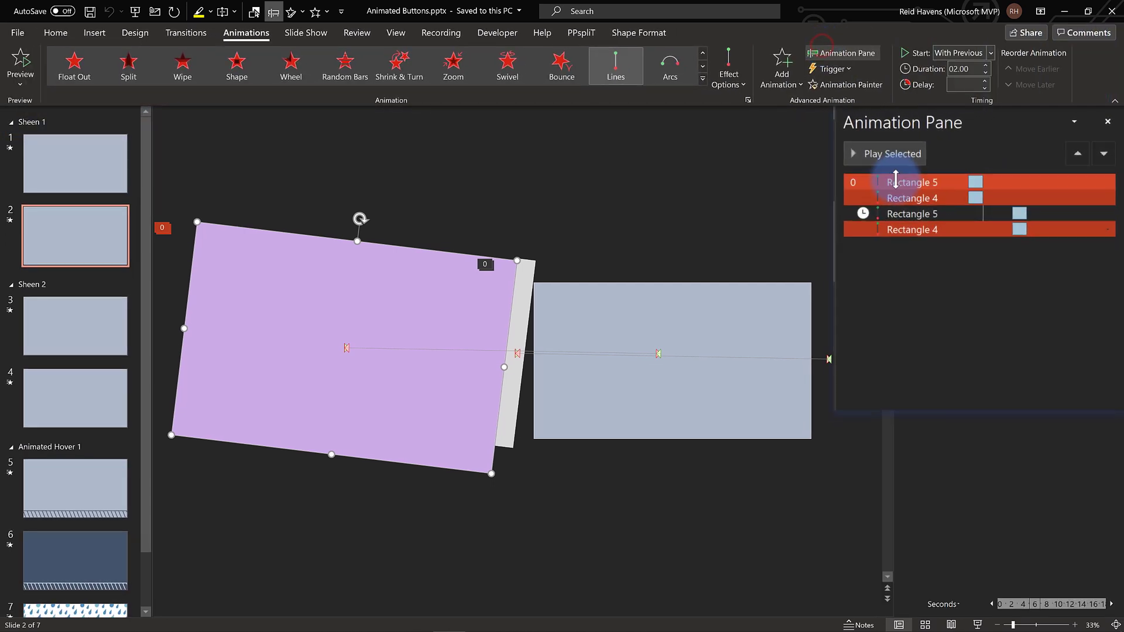
pyautogui.click(939, 167)
pyautogui.click(941, 180)
pyautogui.click(876, 223)
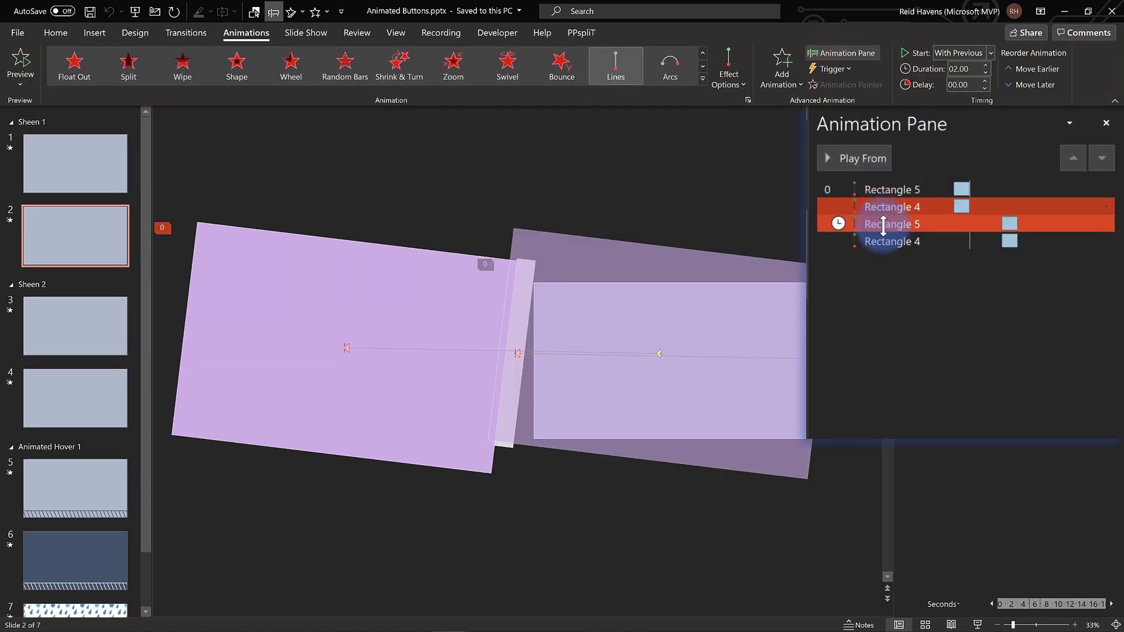
pyautogui.click(890, 241)
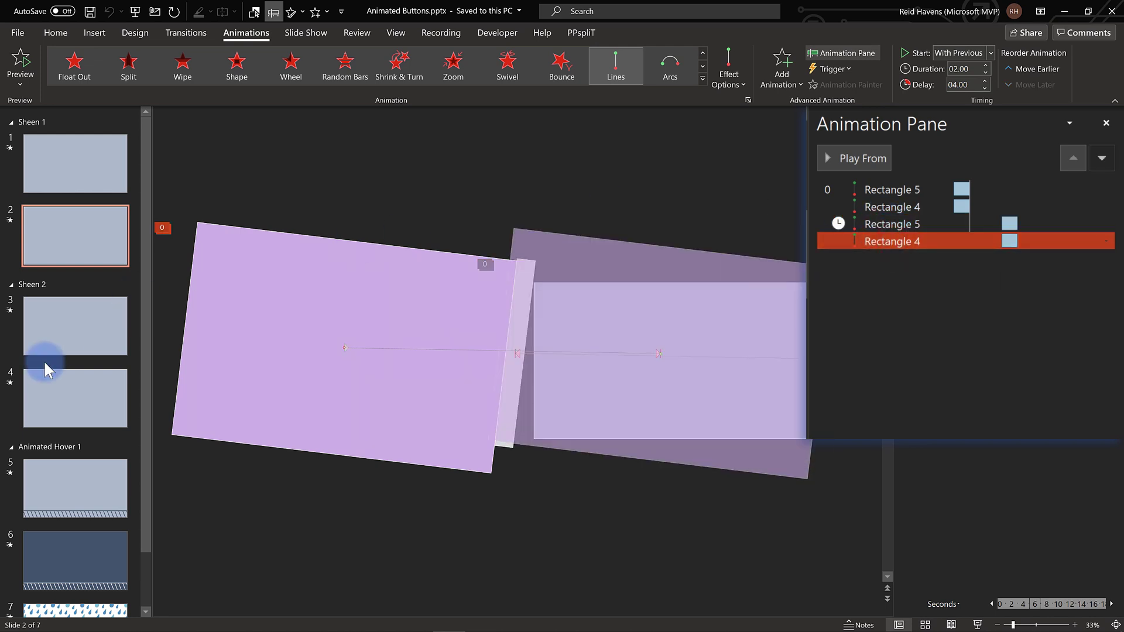
# - Review the rectangle animations on slides 3 and 4, then go to slide 5
pyautogui.click(52, 330)
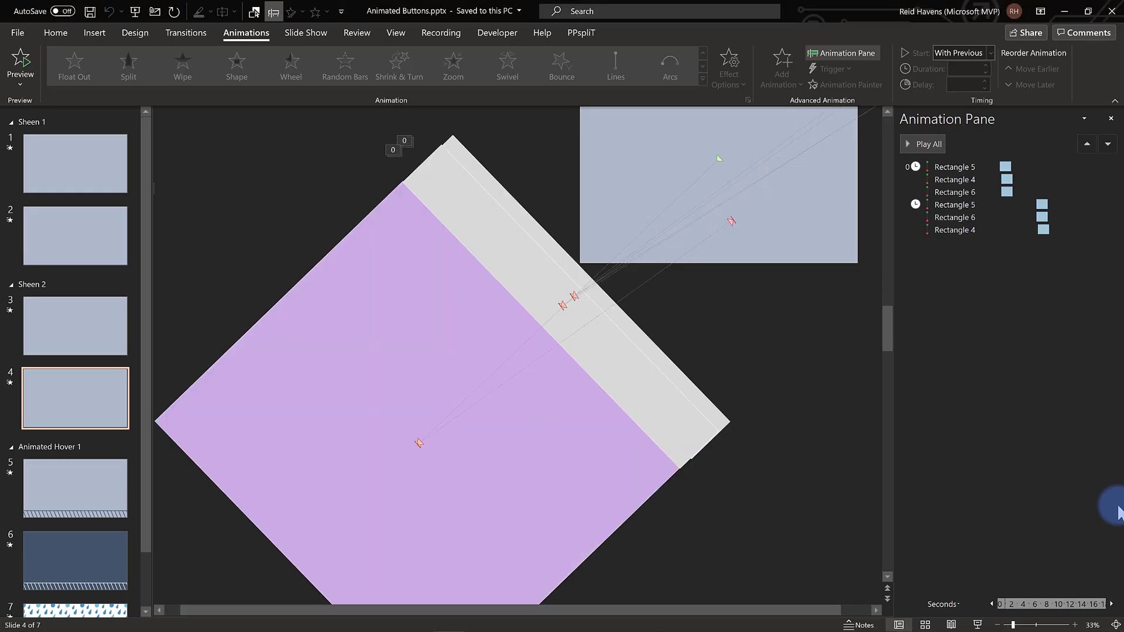
pyautogui.click(622, 193)
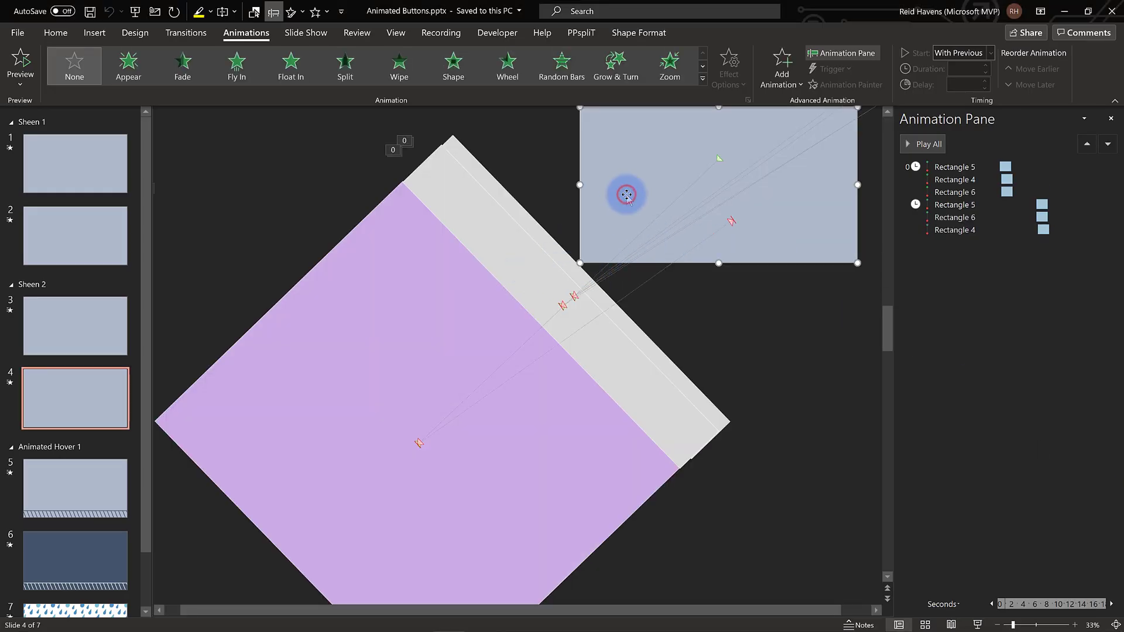
pyautogui.click(387, 303)
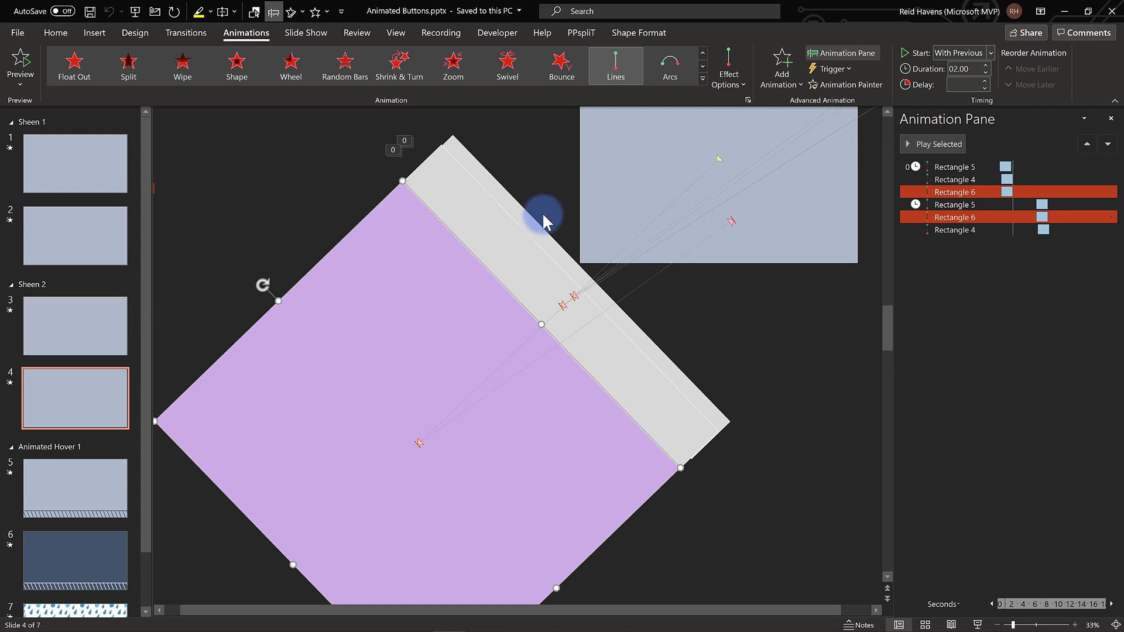
pyautogui.scroll(-1, 85, 376)
pyautogui.click(99, 430)
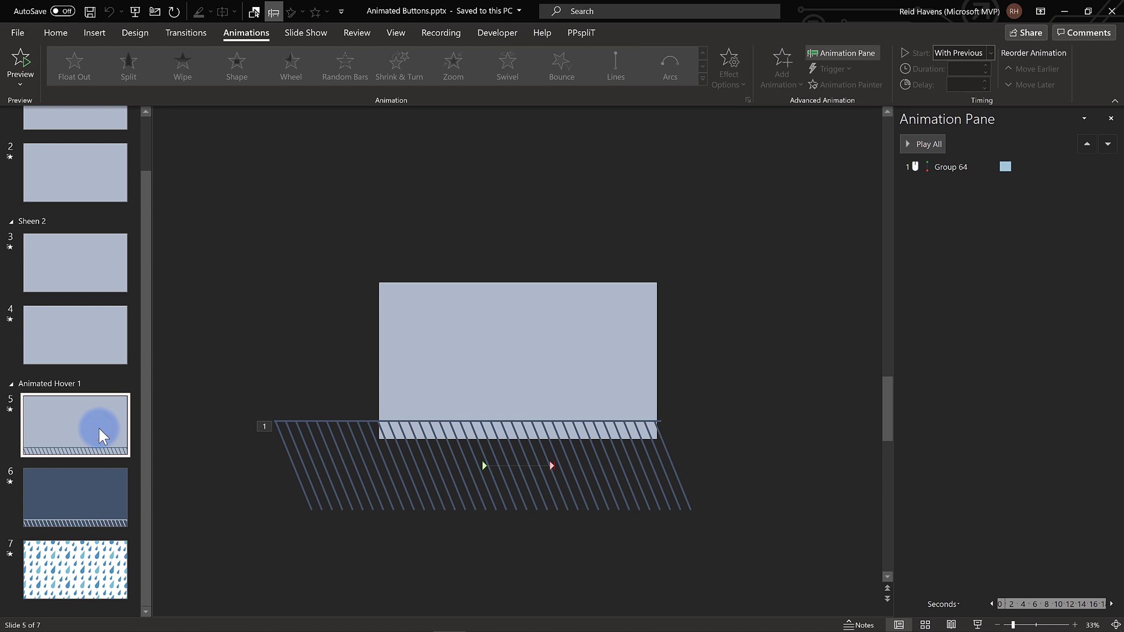
# - Lengthen Group 64's motion path on slide 6 by dragging its end point further right
pyautogui.click(442, 318)
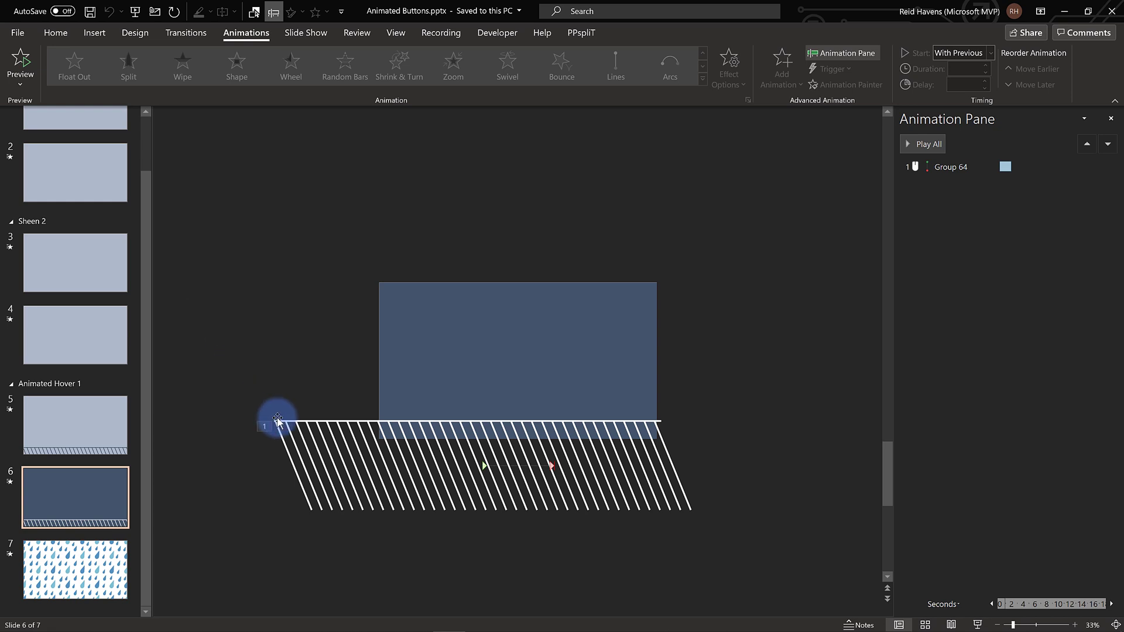
pyautogui.click(305, 431)
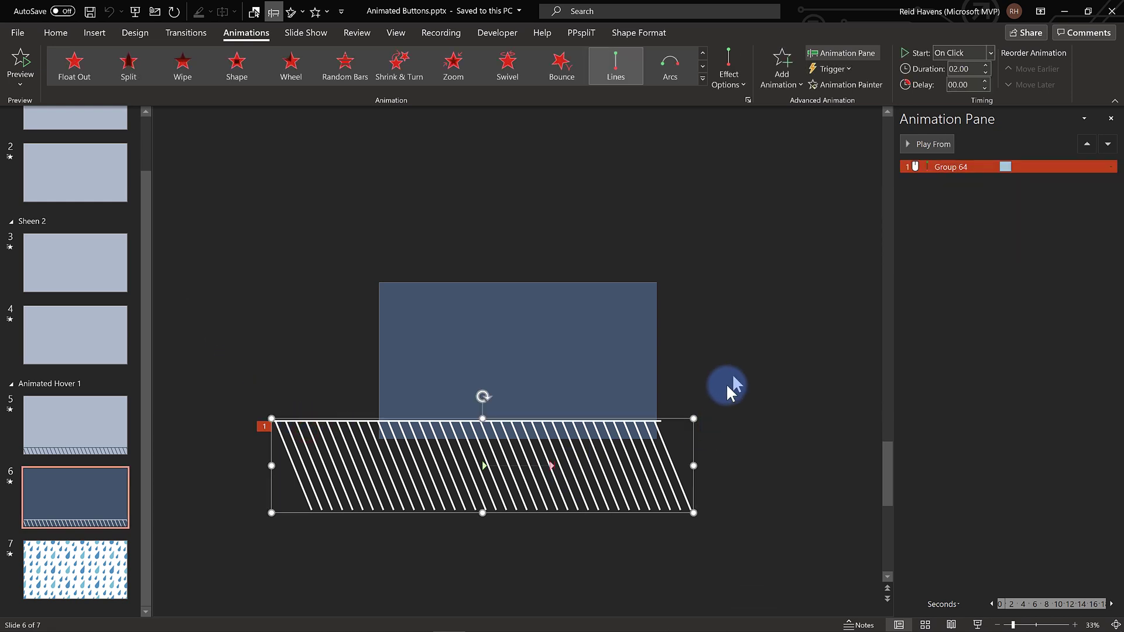
pyautogui.scroll(5, 695, 419)
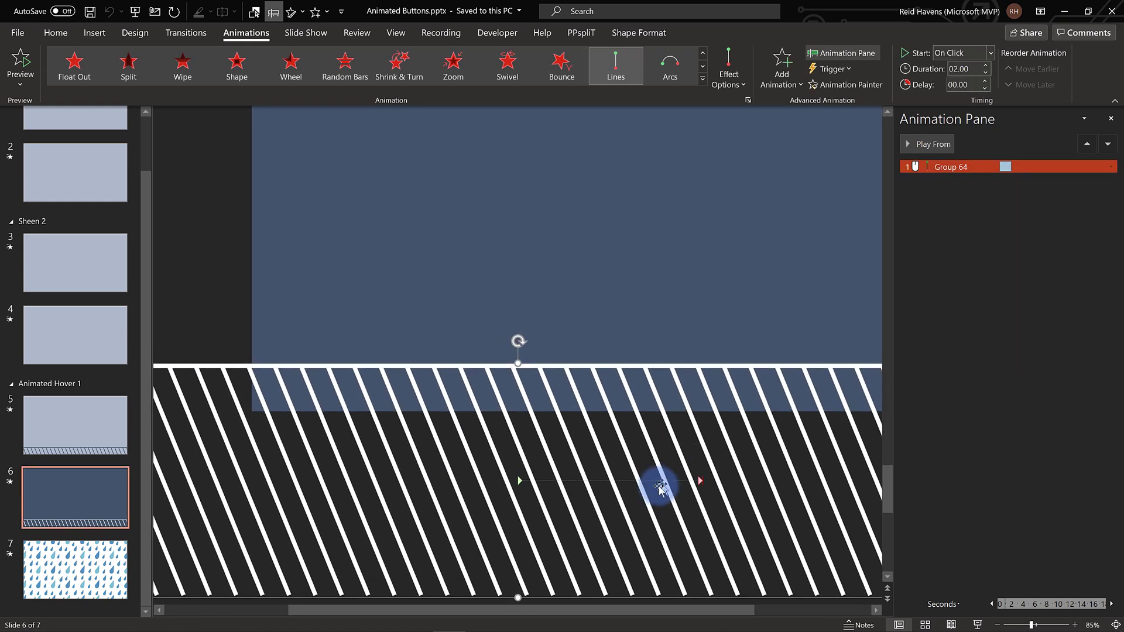
pyautogui.click(699, 482)
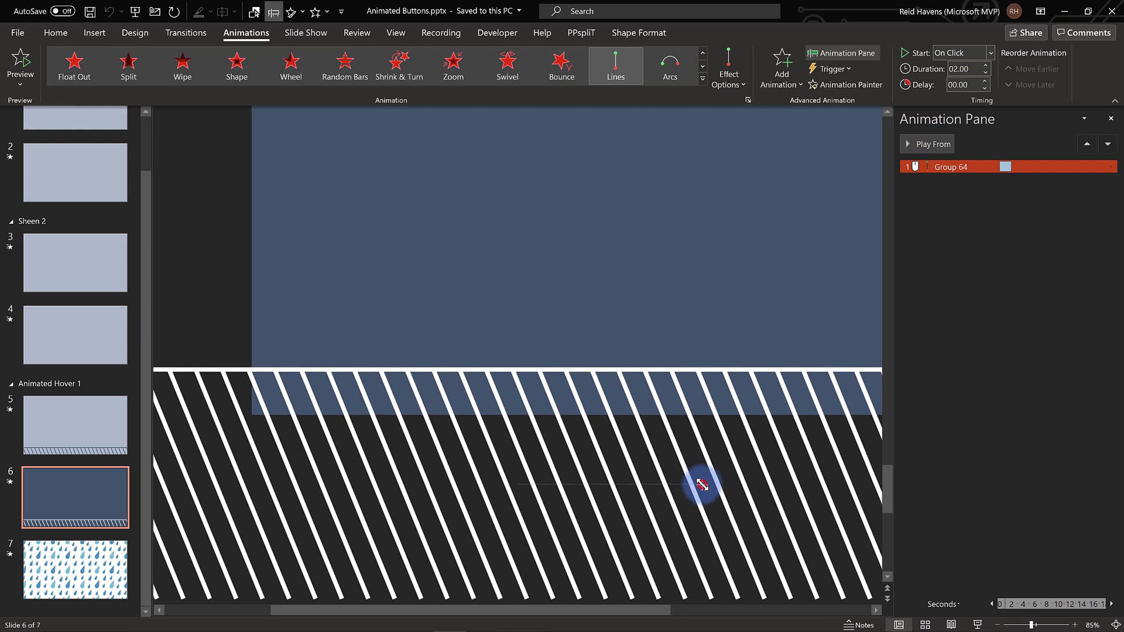
pyautogui.moveTo(700, 483); pyautogui.dragTo(729, 482)
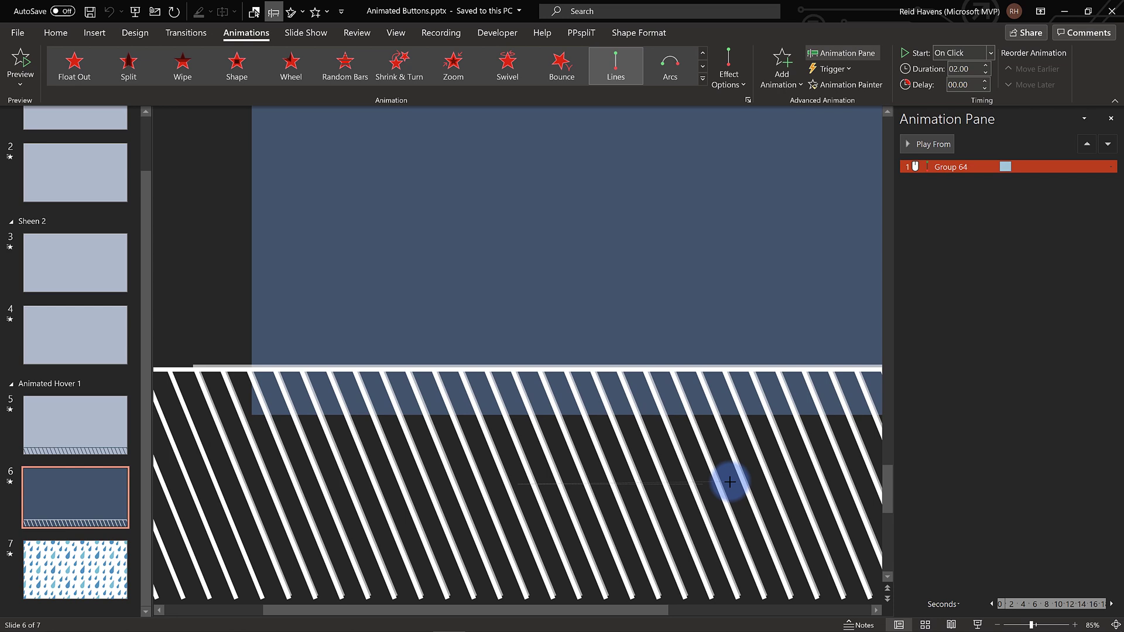
pyautogui.moveTo(729, 479); pyautogui.dragTo(729, 480)
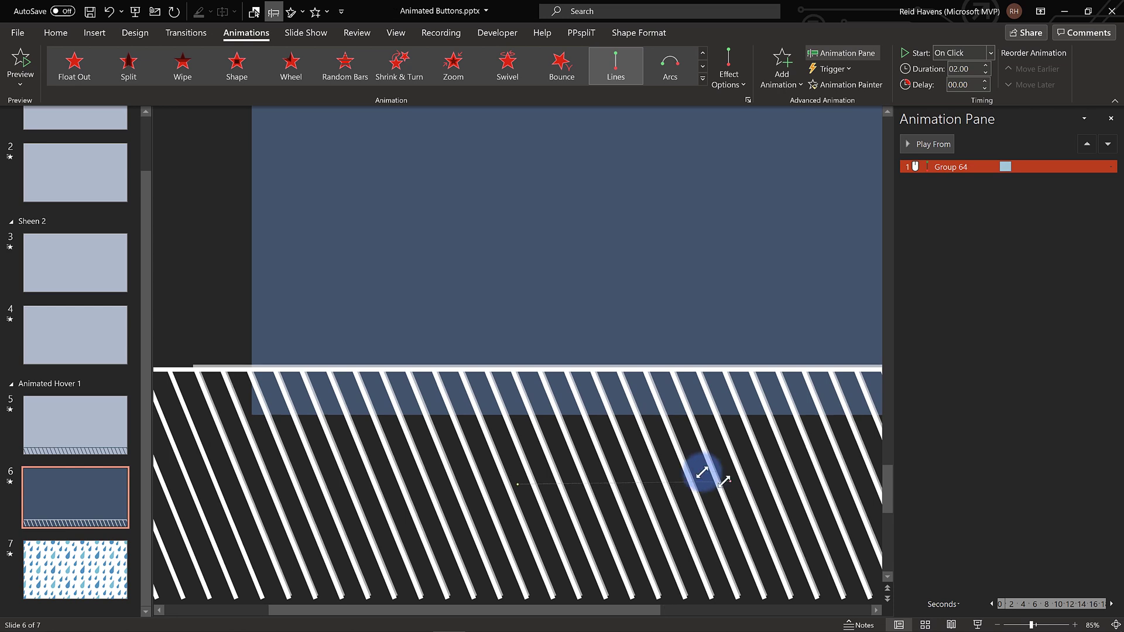
# - Crop the bottom off the raindrop picture on slide 7 and reposition it within the crop
pyautogui.scroll(-3, 599, 418)
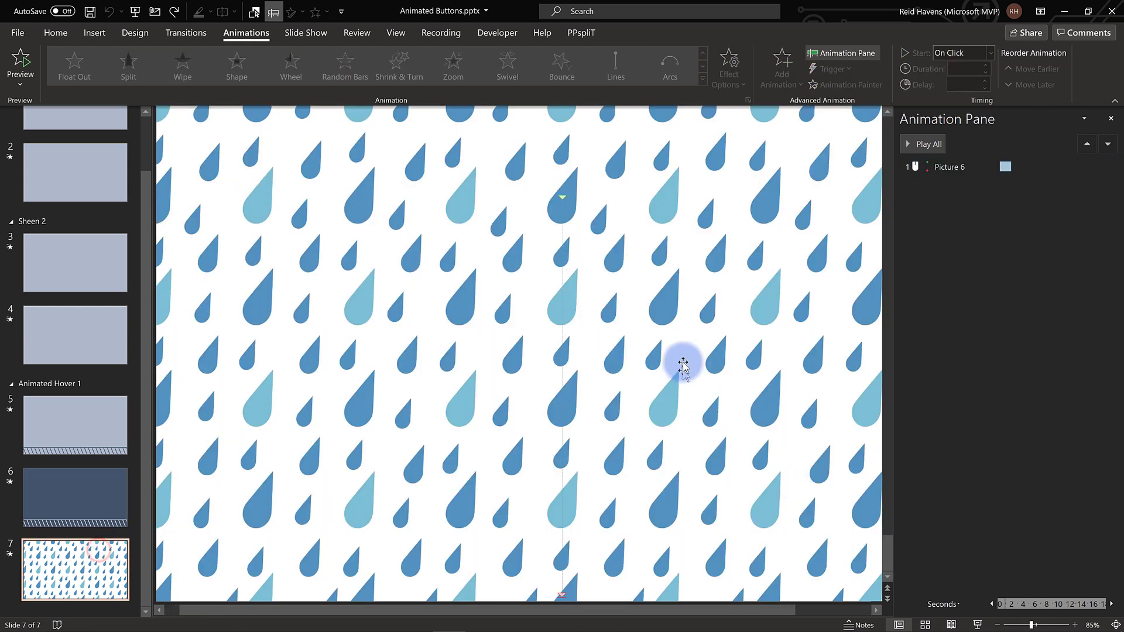
pyautogui.keyDown('ctrl'); pyautogui.scroll(-2, 679, 364); pyautogui.keyUp('ctrl')
pyautogui.keyDown('ctrl'); pyautogui.scroll(-4, 679, 360); pyautogui.keyUp('ctrl')
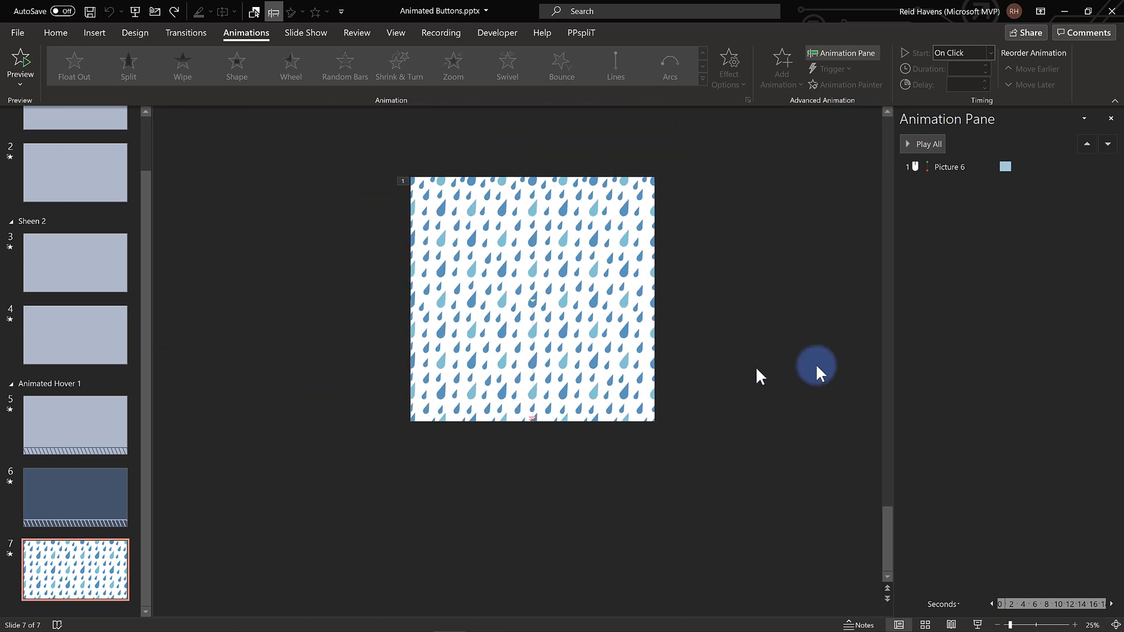
pyautogui.moveTo(594, 263); pyautogui.dragTo(683, 484)
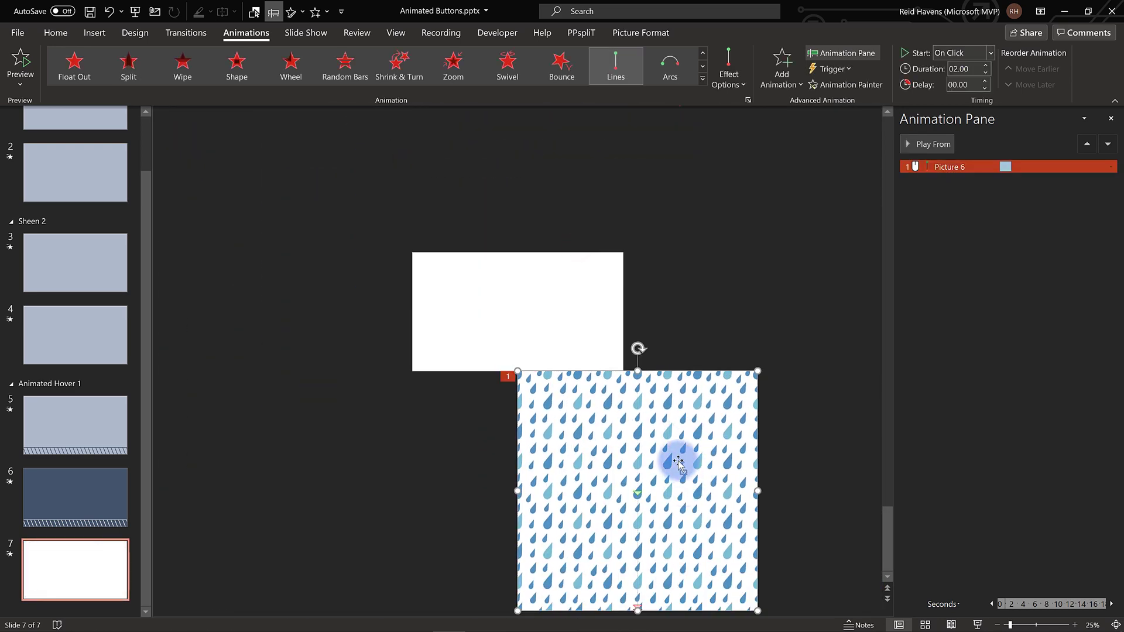
pyautogui.hotkey('ctrl', 'z')
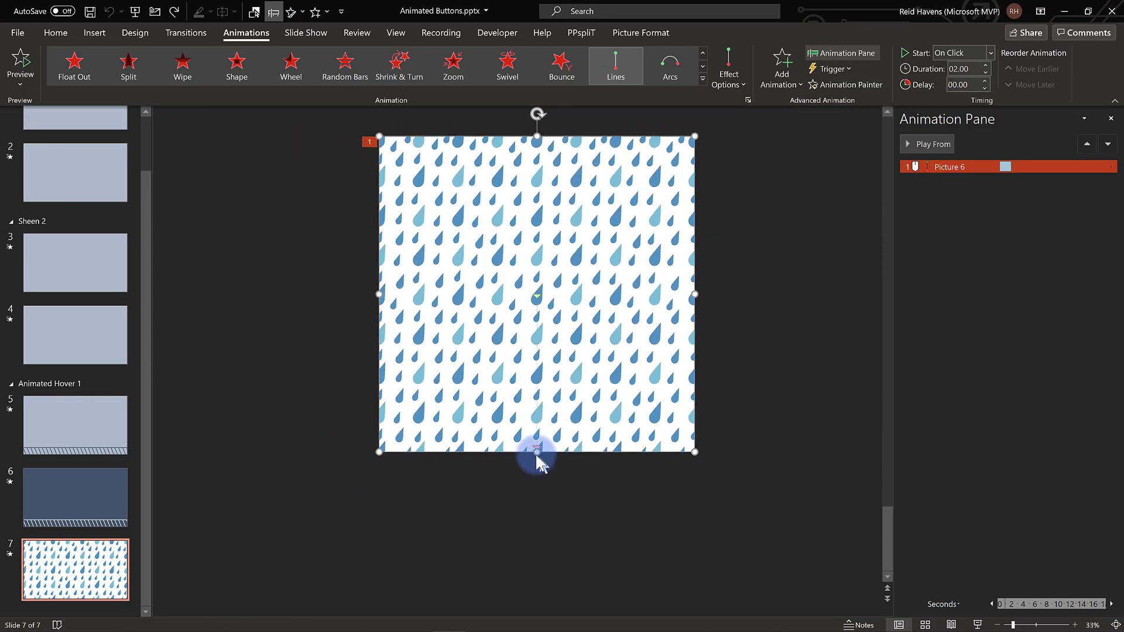
pyautogui.moveTo(533, 446)
pyautogui.mouseDown()
pyautogui.moveTo(553, 449)
pyautogui.moveTo(539, 454)
pyautogui.moveTo(536, 440)
pyautogui.mouseUp()
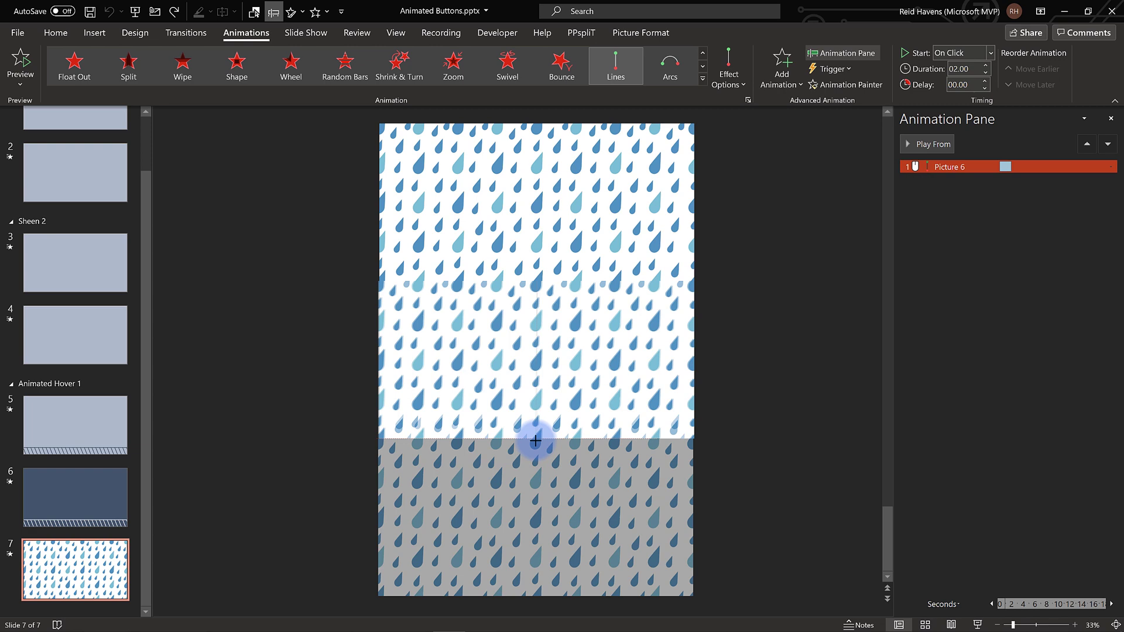
pyautogui.moveTo(536, 440); pyautogui.dragTo(532, 443)
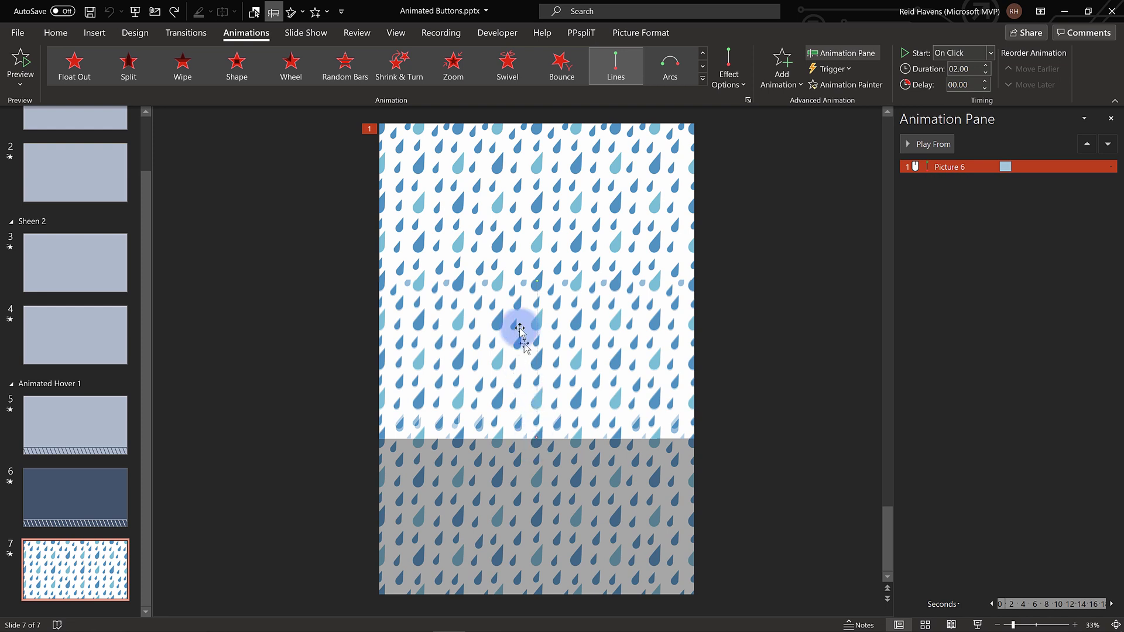
# - Delete slide 7 and slides 2 through 6, leaving only slide 1 in the deck
pyautogui.click(241, 247)
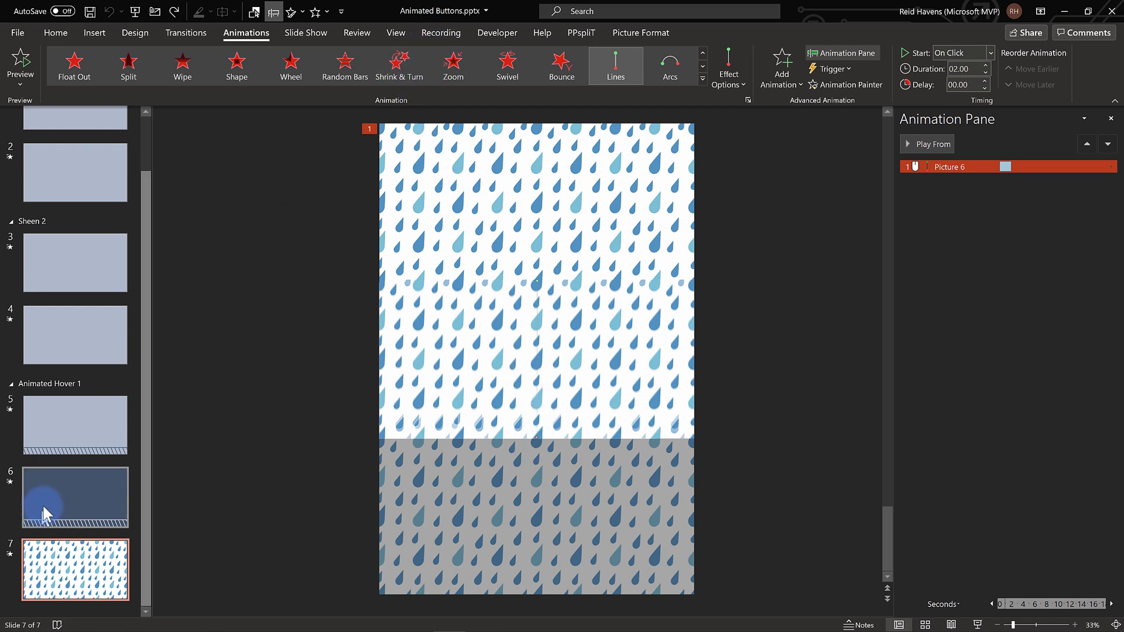
pyautogui.scroll(2, 43, 497)
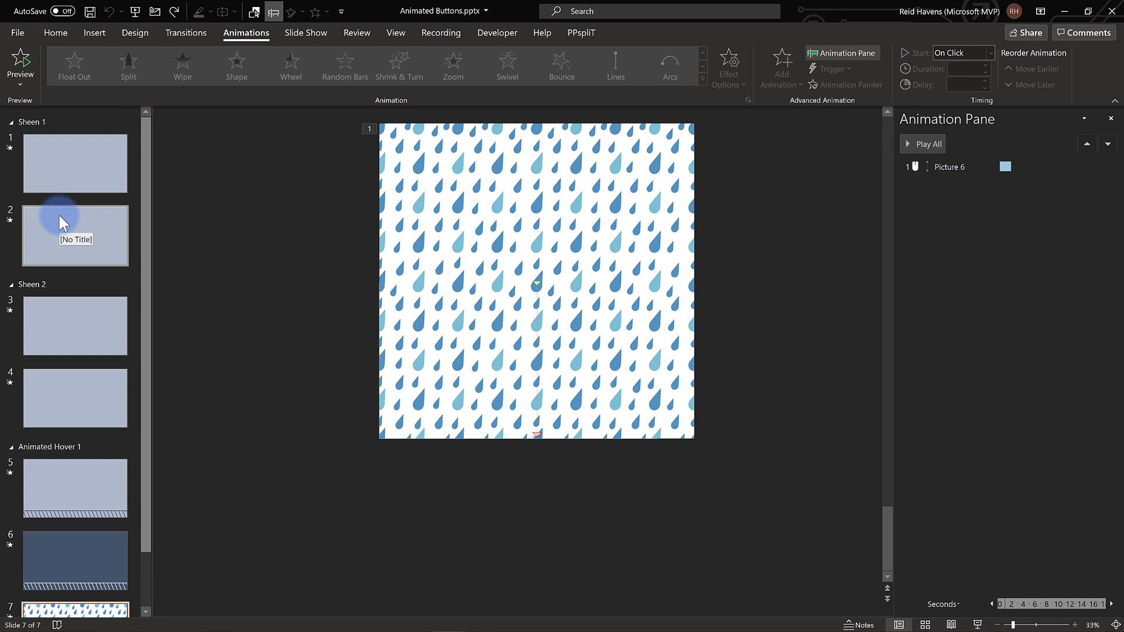
pyautogui.click(65, 237)
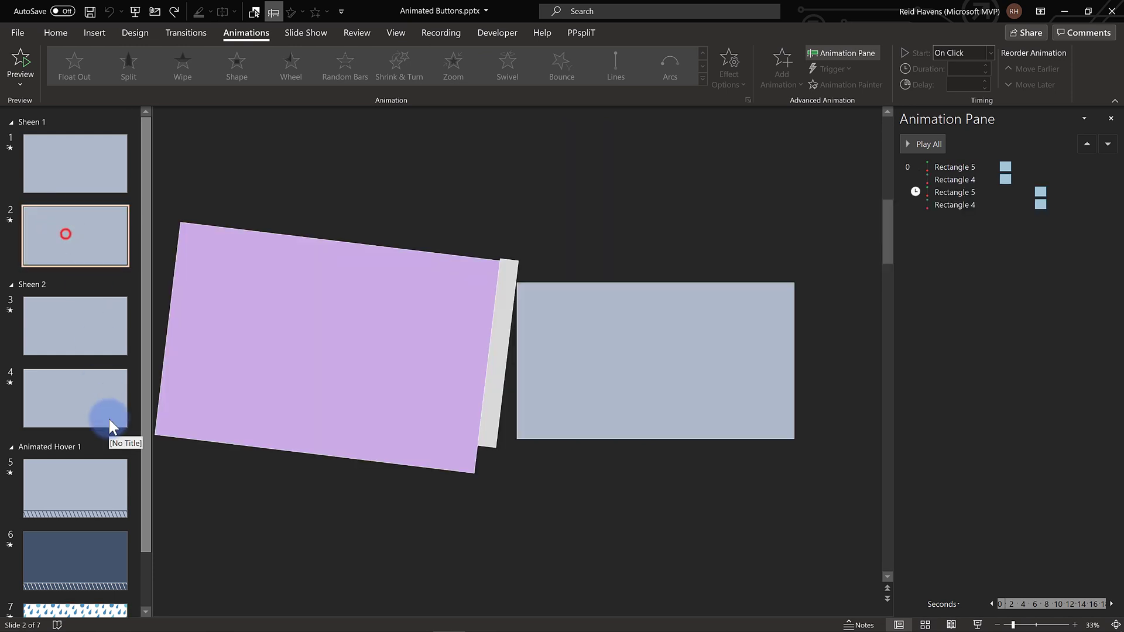
pyautogui.scroll(-1, 102, 457)
pyautogui.click(93, 559)
pyautogui.press('Delete')
pyautogui.keyDown('shift'); pyautogui.click(86, 241); pyautogui.keyUp('shift')
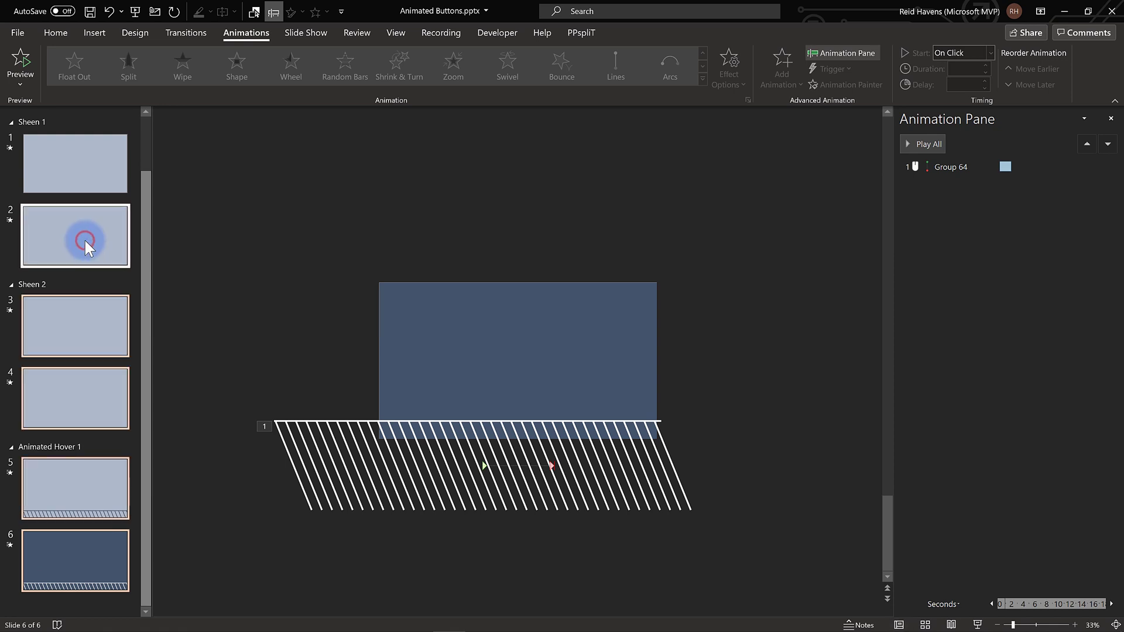
pyautogui.press('Delete')
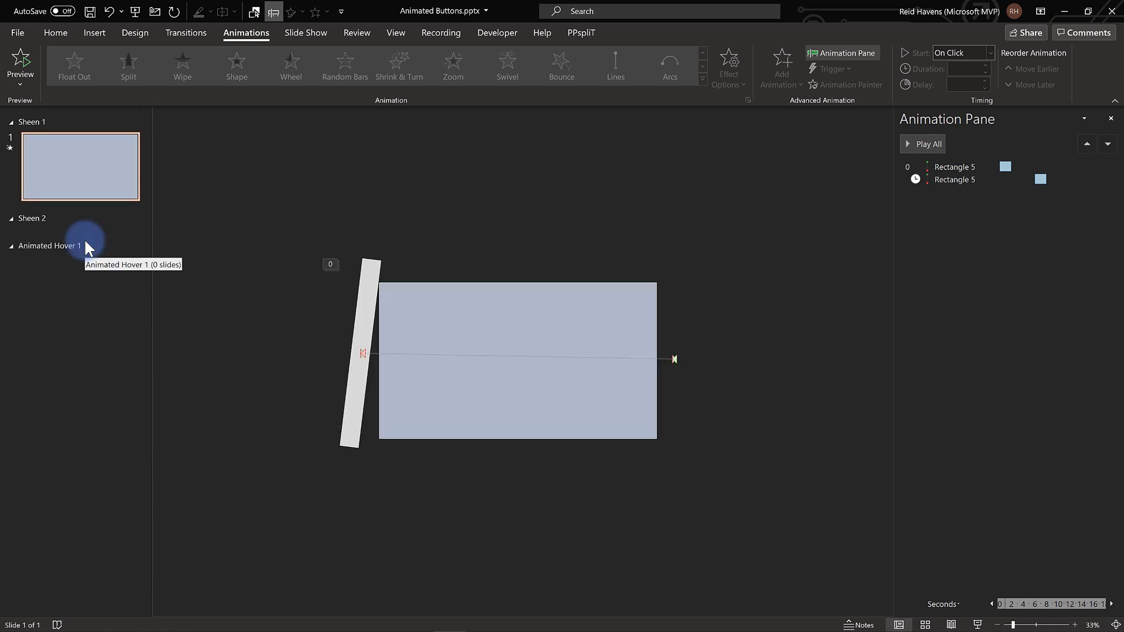
pyautogui.click(433, 33)
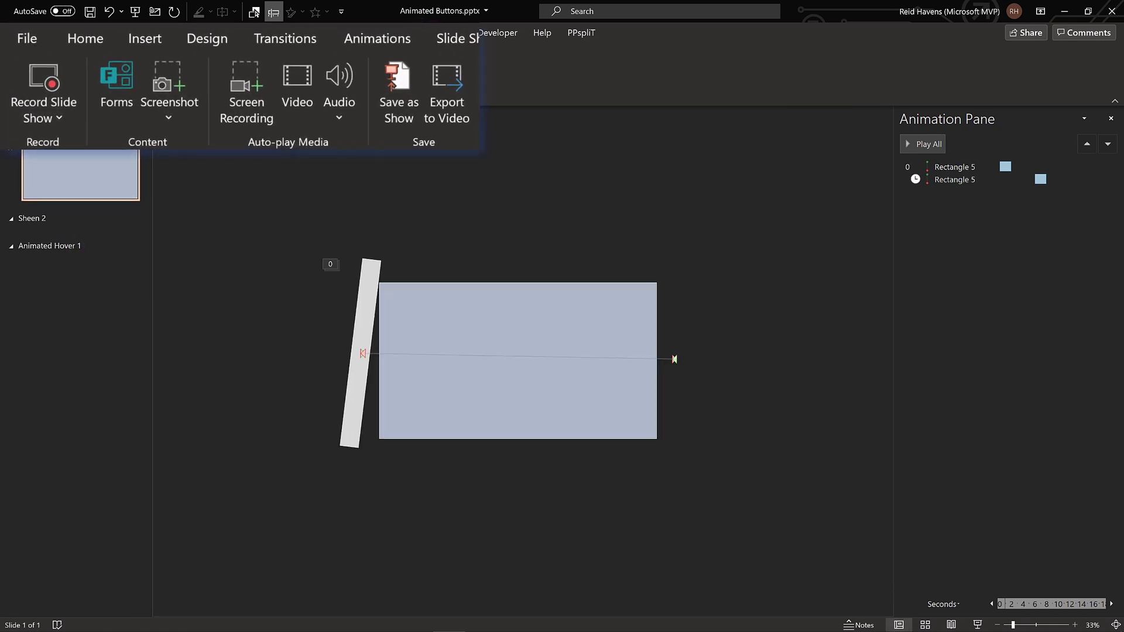
pyautogui.click(468, 108)
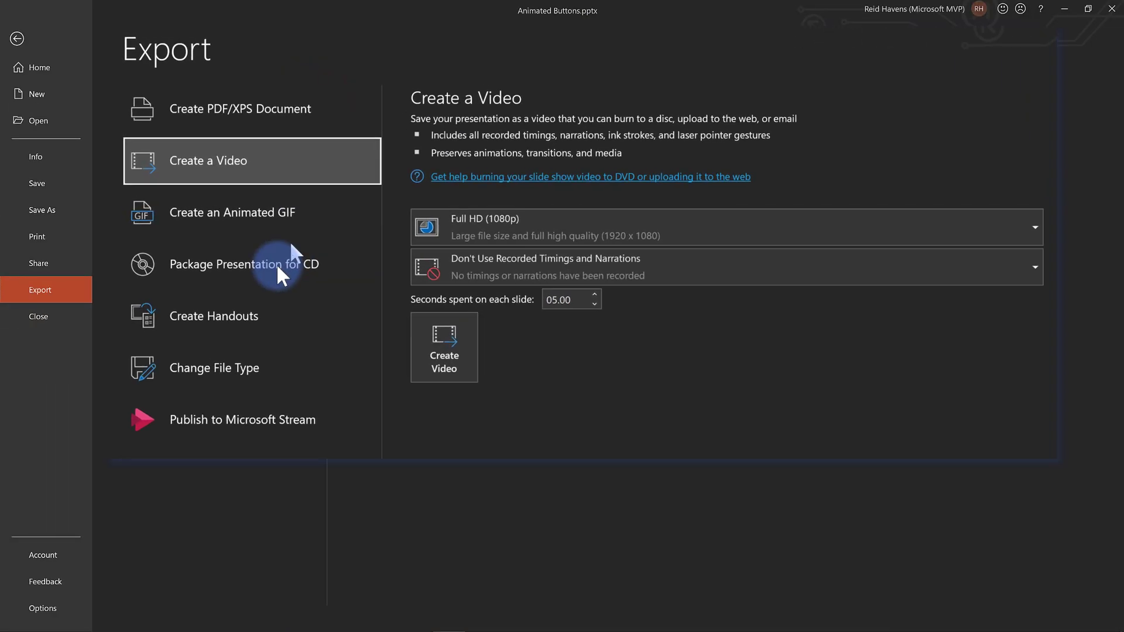
pyautogui.click(261, 219)
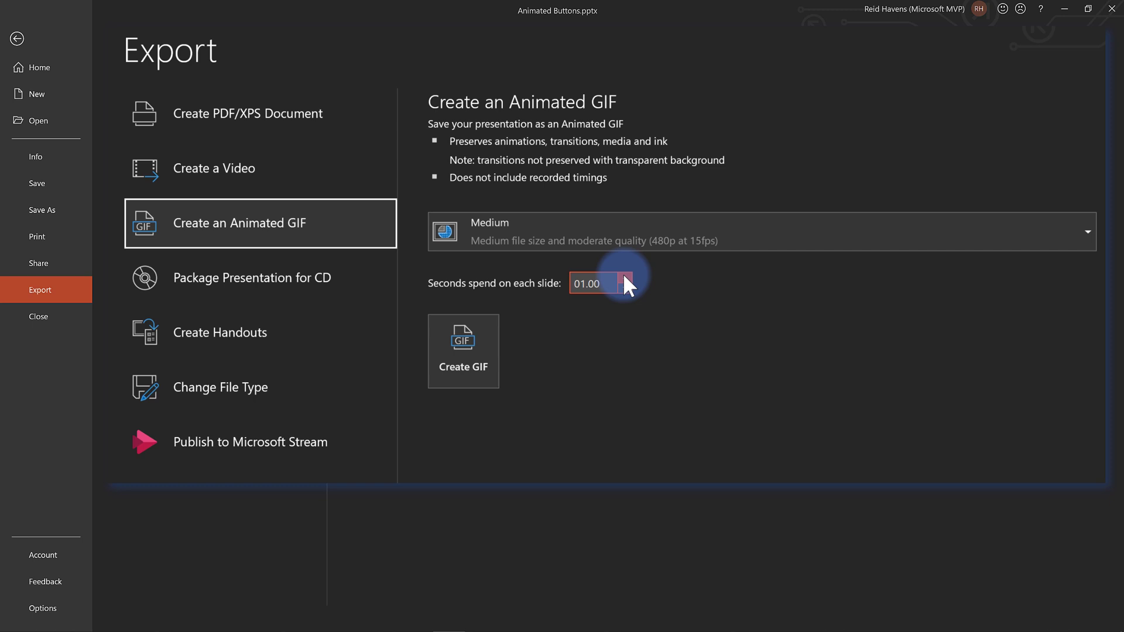
pyautogui.moveTo(624, 277); pyautogui.dragTo(624, 275)
pyautogui.click(620, 240)
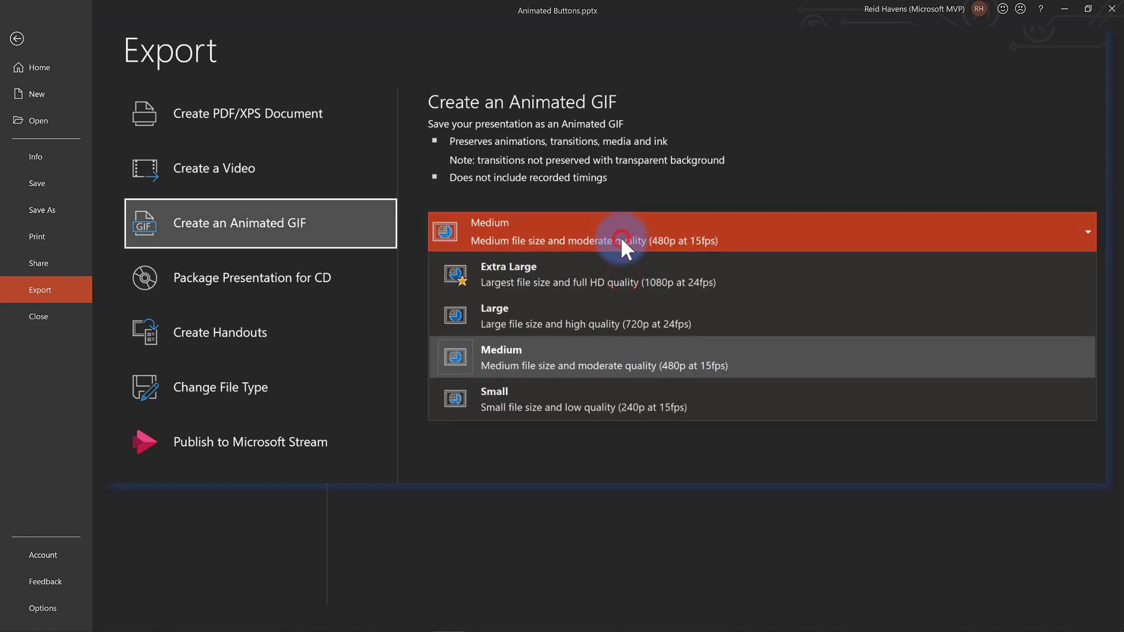
pyautogui.click(662, 324)
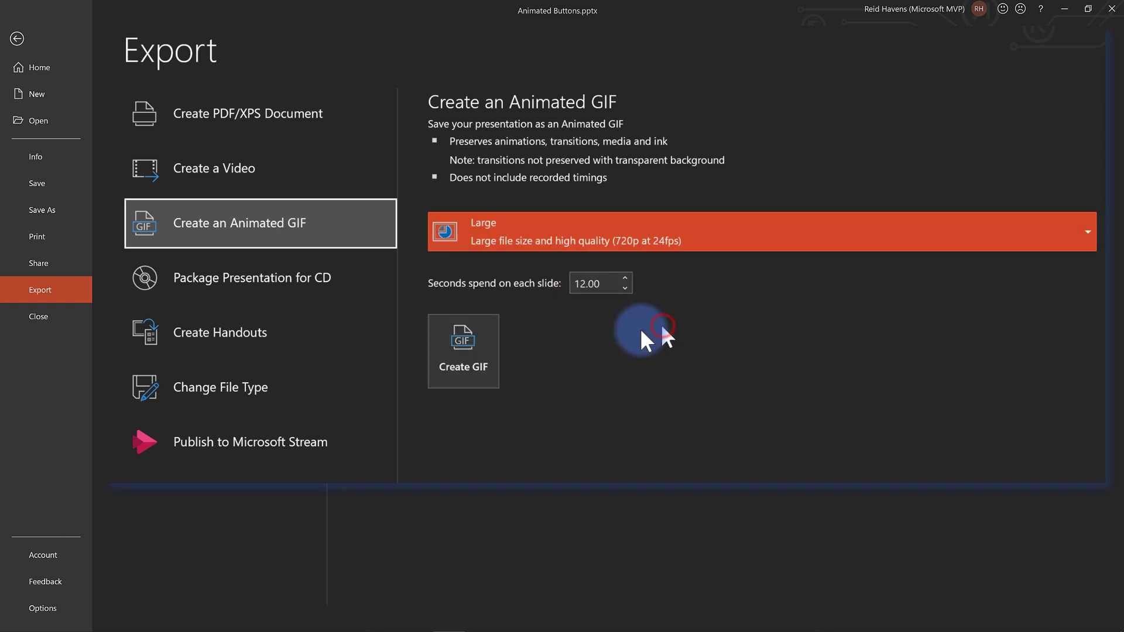
pyautogui.click(473, 355)
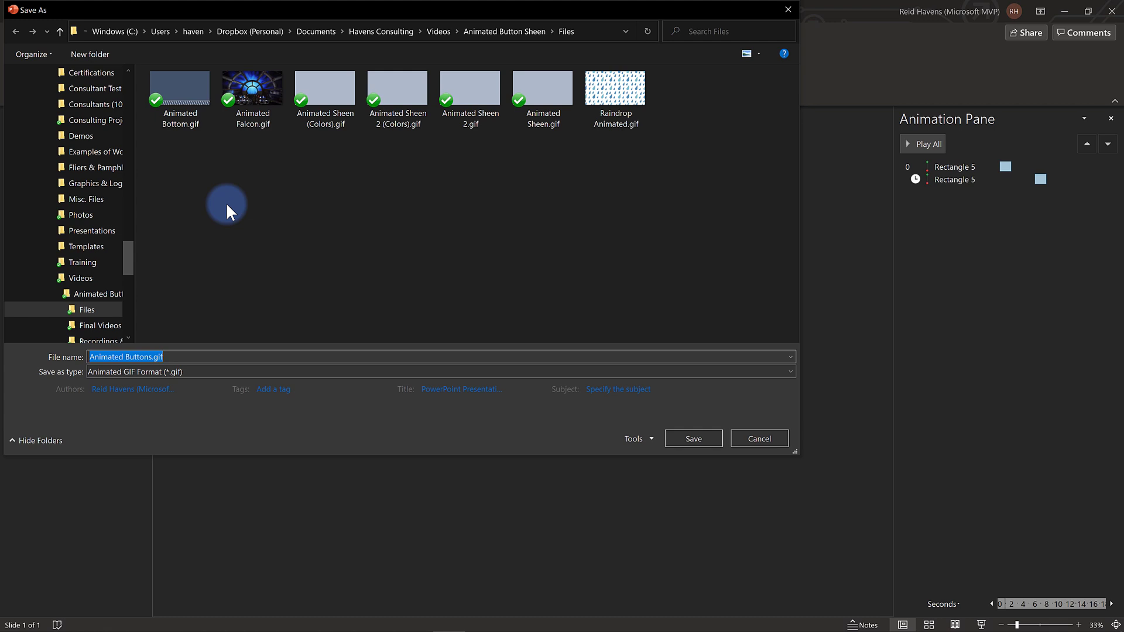
pyautogui.click(775, 437)
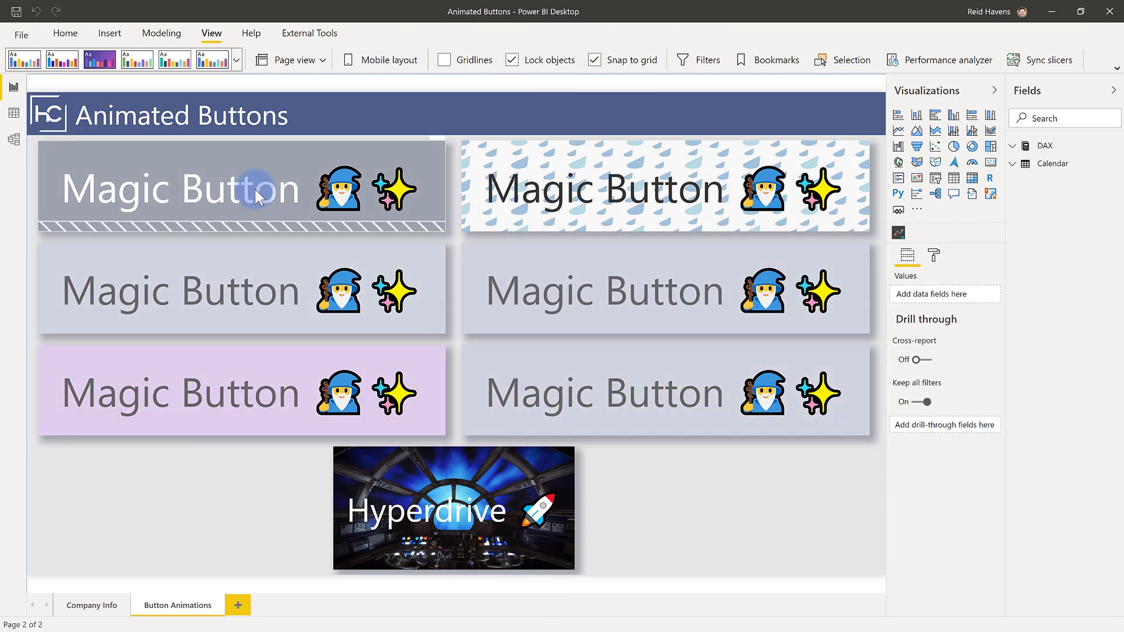
# - Show the top-left button's fill: the Animated Hov… GIF at 50% transparency, Image Fit set to Fit
pyautogui.click(255, 188)
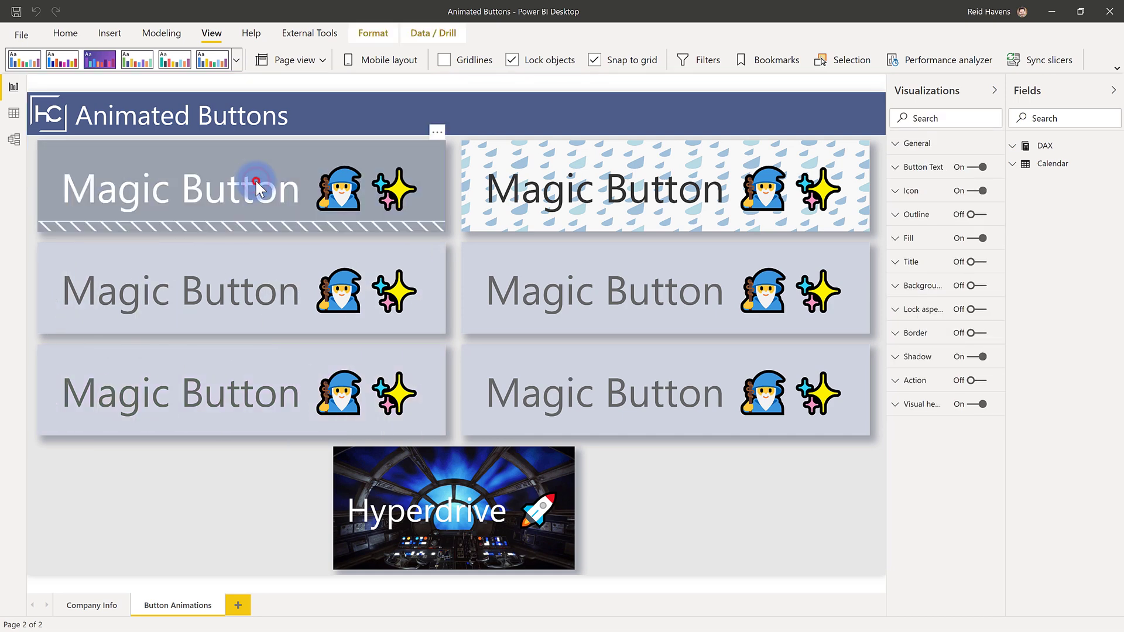
pyautogui.click(924, 236)
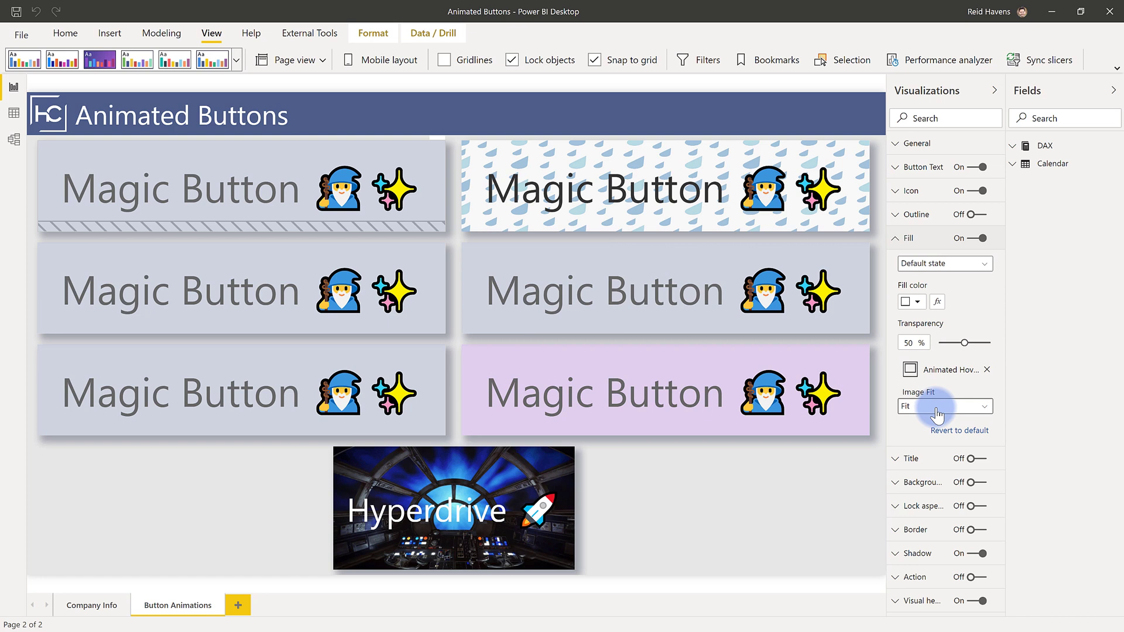